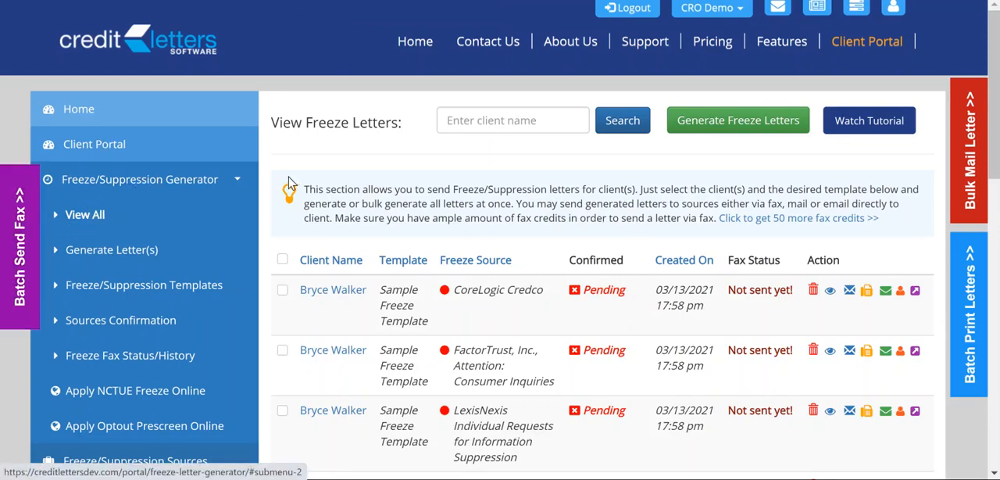
Review the generated freeze letters list with each letter's source, confirmation, fax status and available actions
scroll(578, 321, "down", 3)
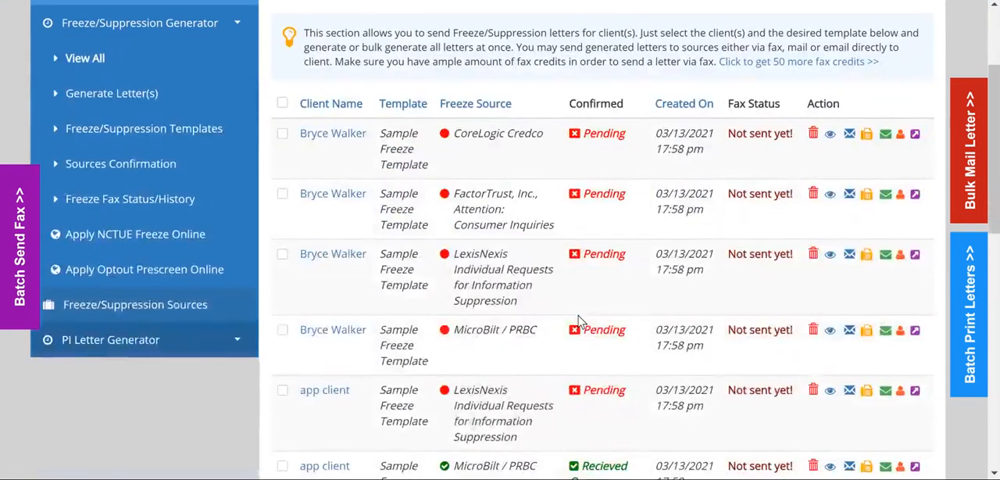
scroll(579, 323, "up", 2)
scroll(580, 322, "up", 1)
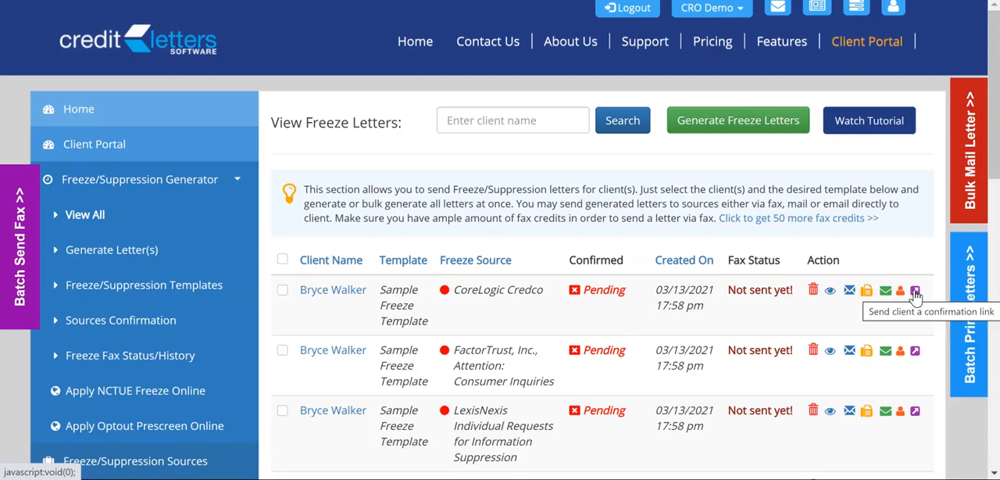
scroll(813, 321, "down", 4)
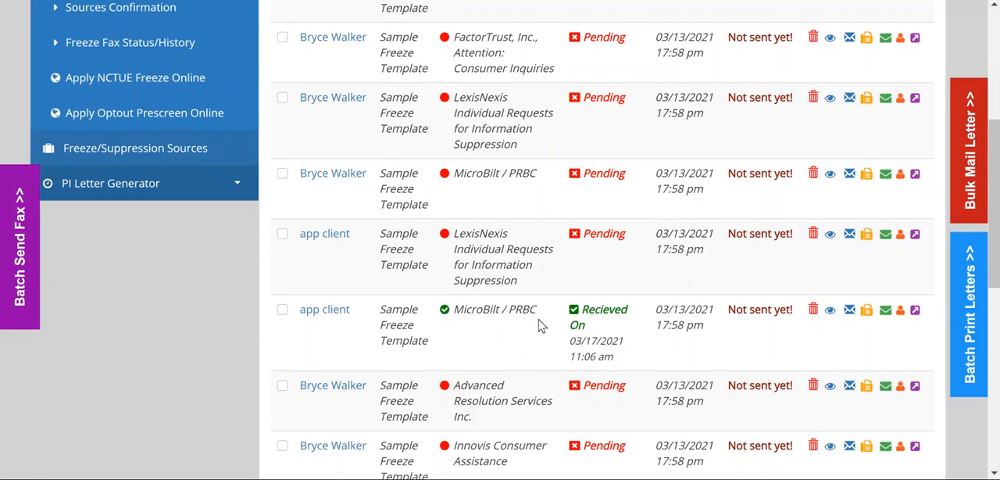
scroll(766, 312, "up", 3)
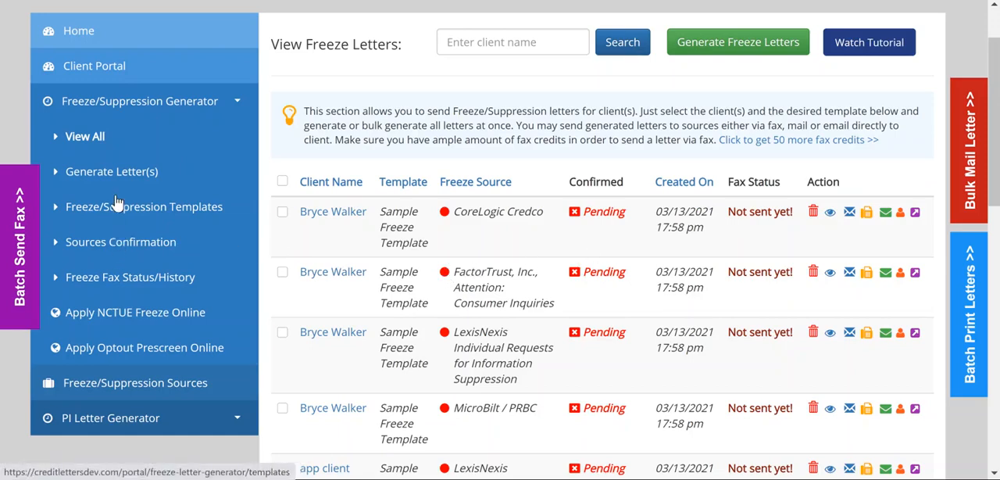
Open the Freeze/Suppression Sources list and examine the address, phone and fax details of the listed sources
left_click(152, 380)
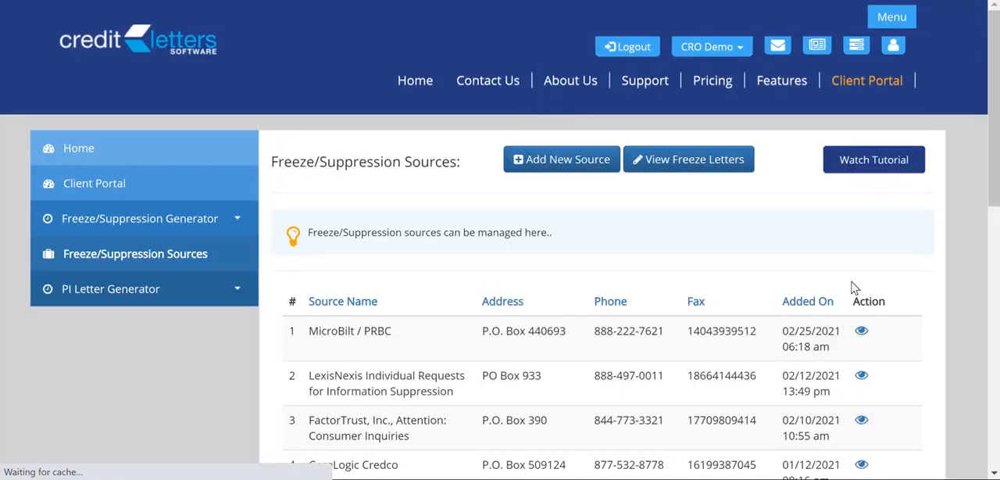
scroll(699, 235, "down", 4)
scroll(703, 237, "up", 1)
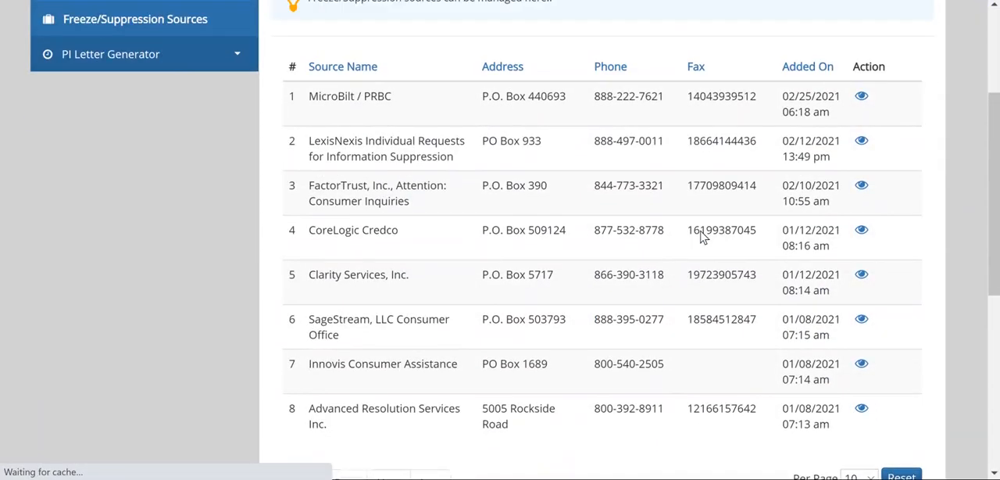
scroll(700, 227, "up", 2)
scroll(701, 235, "down", 4)
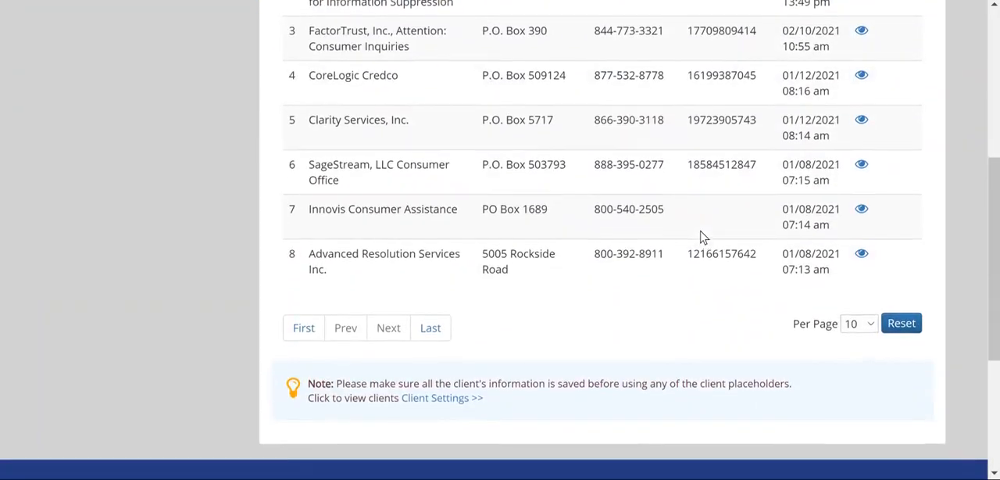
scroll(701, 237, "up", 4)
scroll(701, 237, "down", 1)
scroll(701, 237, "up", 1)
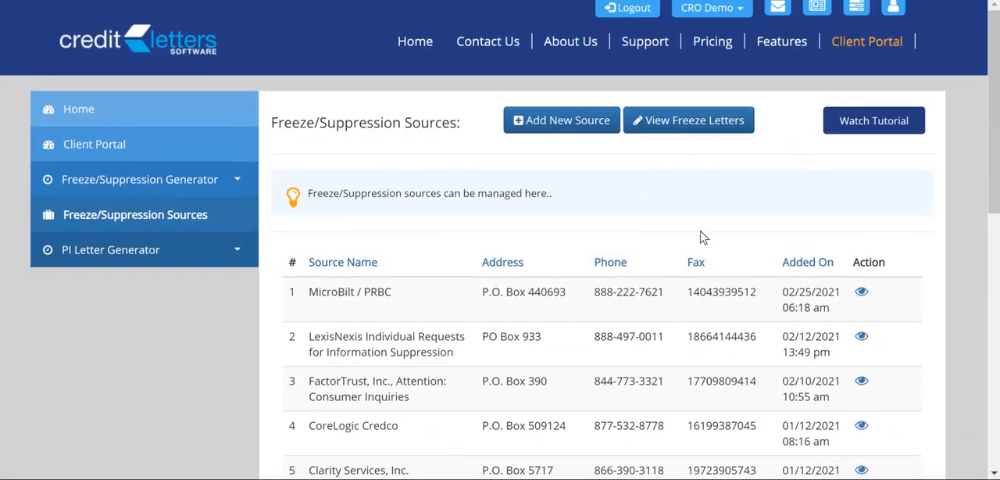
scroll(701, 237, "down", 4)
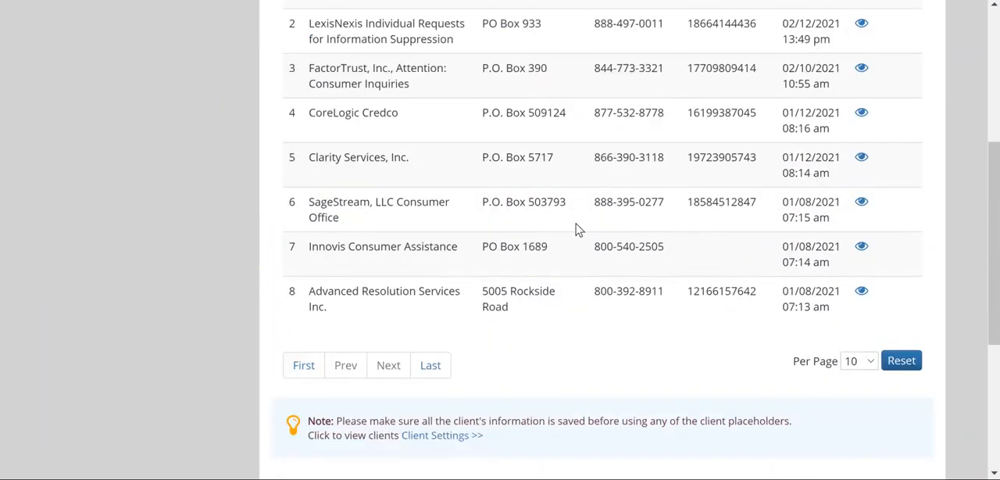
scroll(576, 229, "up", 4)
scroll(576, 229, "down", 2)
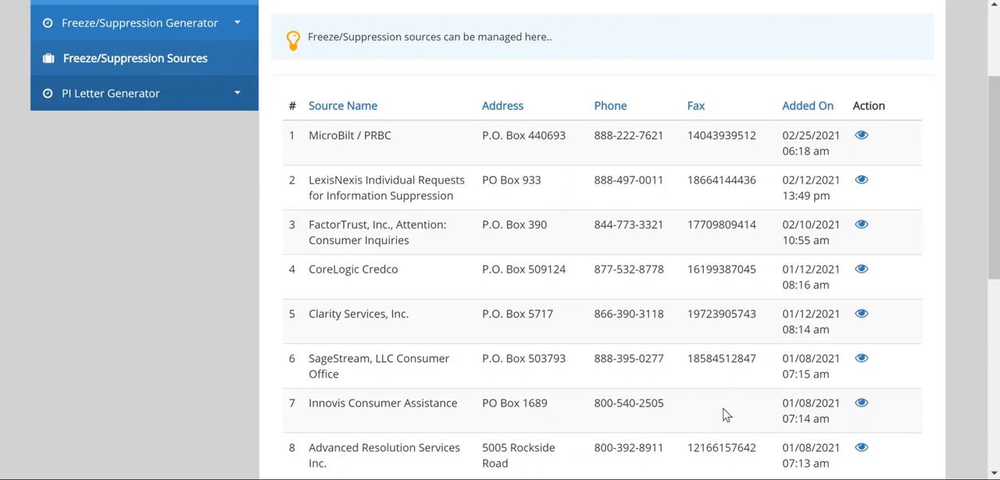
scroll(705, 407, "up", 1)
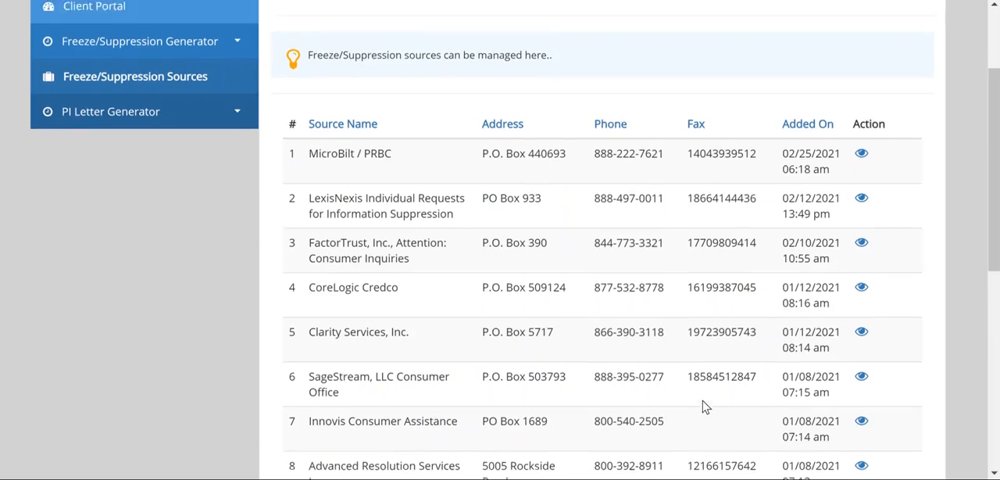
scroll(704, 407, "up", 2)
scroll(704, 406, "down", 3)
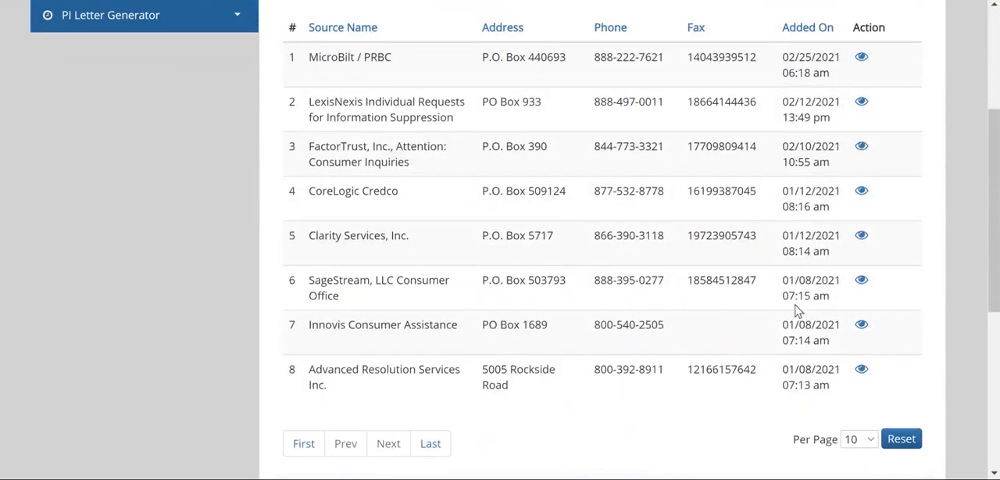
scroll(706, 329, "up", 1)
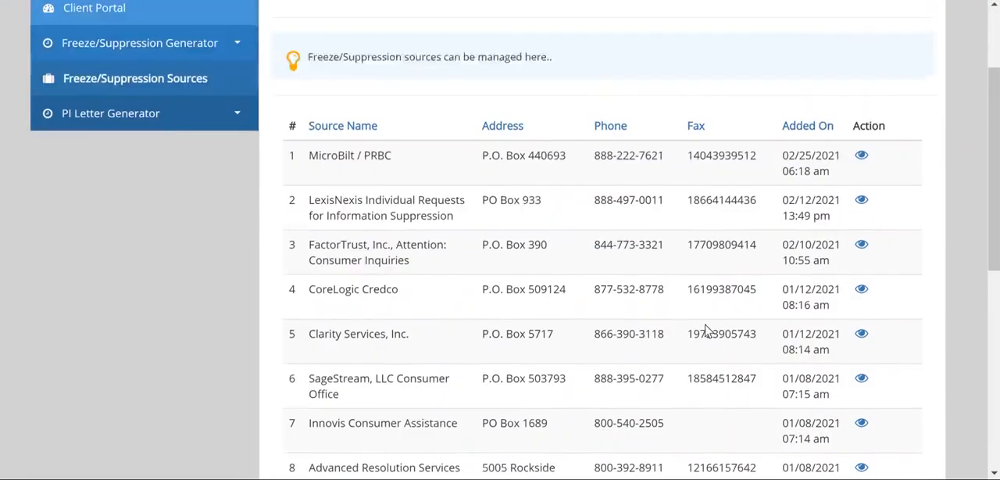
scroll(706, 330, "up", 2)
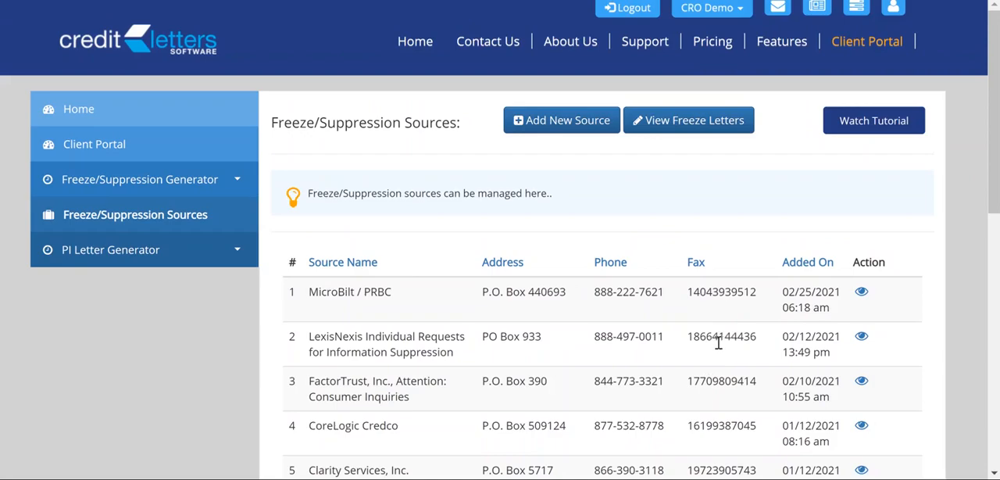
scroll(719, 342, "down", 2)
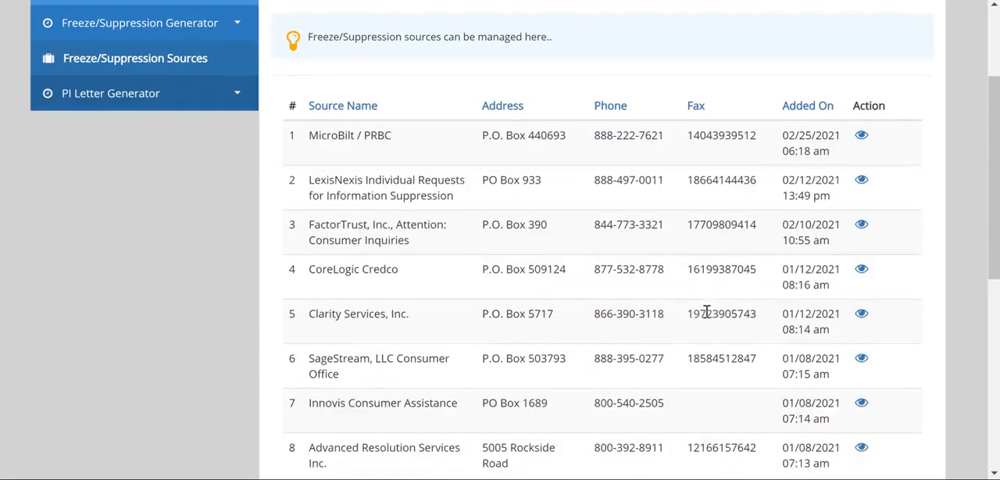
scroll(708, 311, "up", 2)
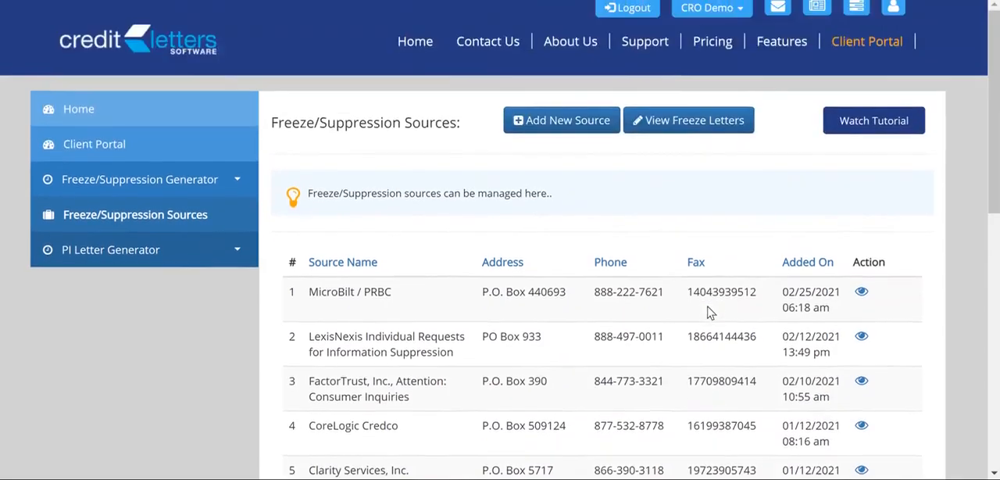
scroll(709, 312, "down", 1)
scroll(726, 383, "down", 3)
scroll(726, 383, "up", 1)
scroll(726, 383, "up", 3)
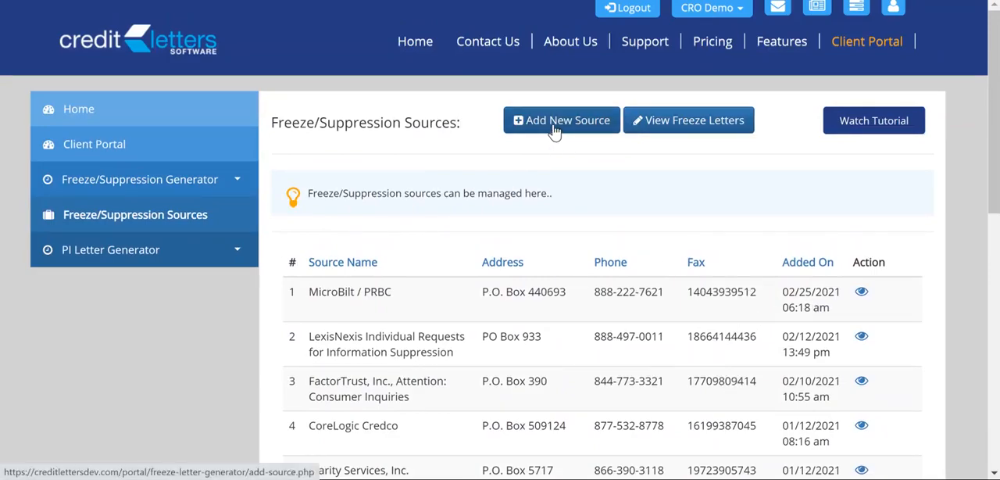
scroll(553, 131, "down", 3)
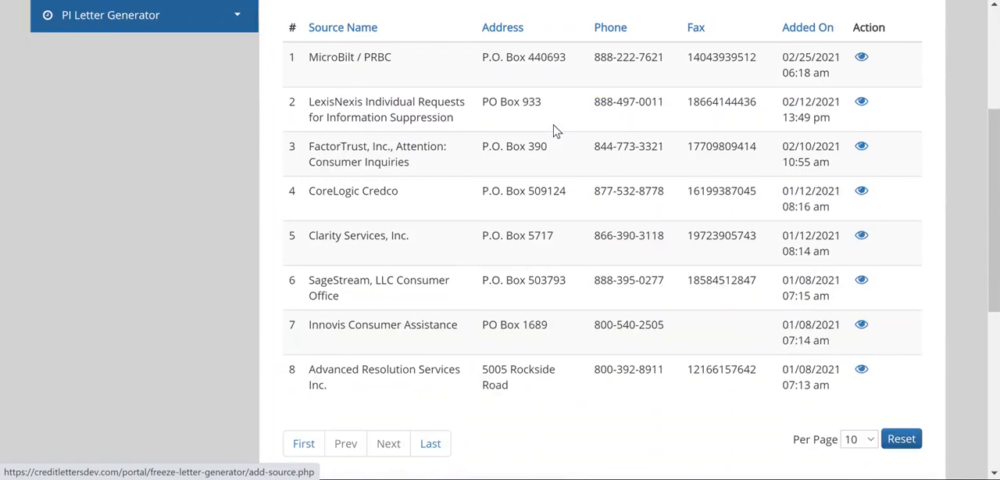
scroll(553, 131, "up", 2)
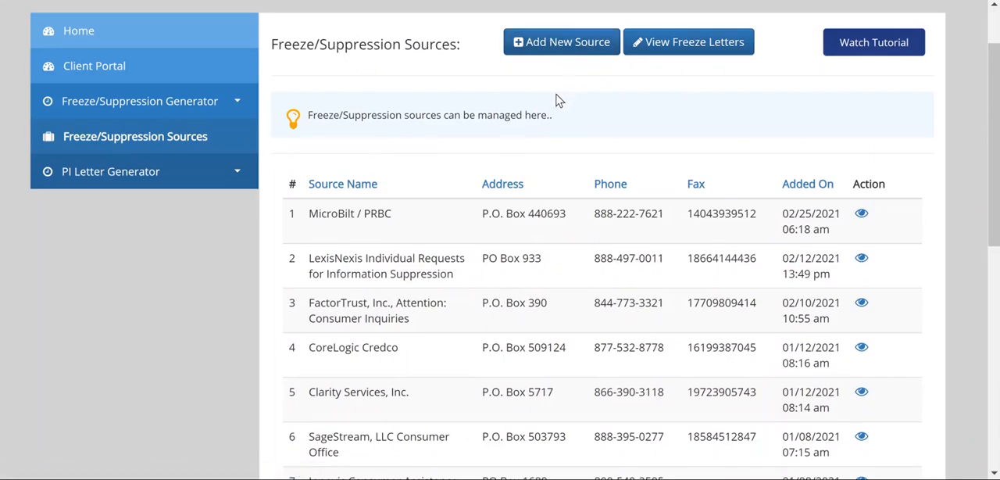
Open the Generate Letter(s) page of the Freeze/Suppression Generator
left_click(149, 106)
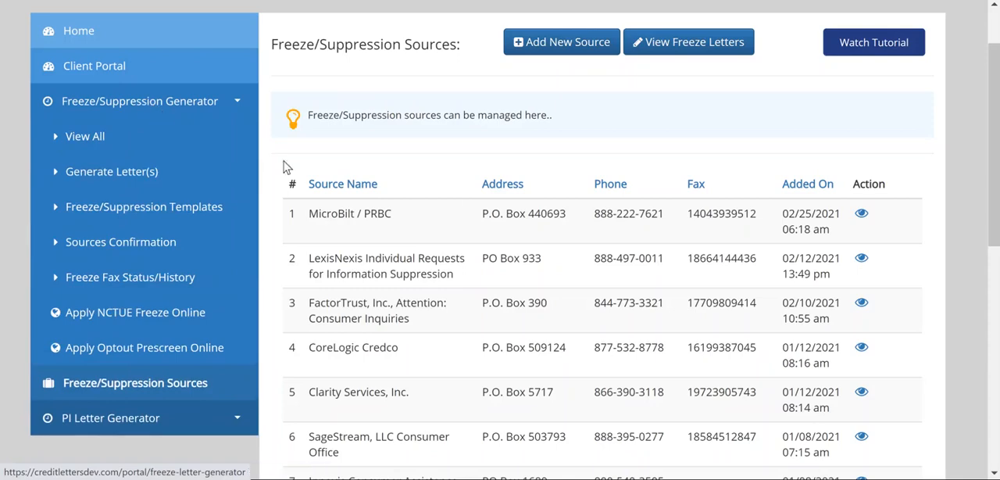
left_click(121, 170)
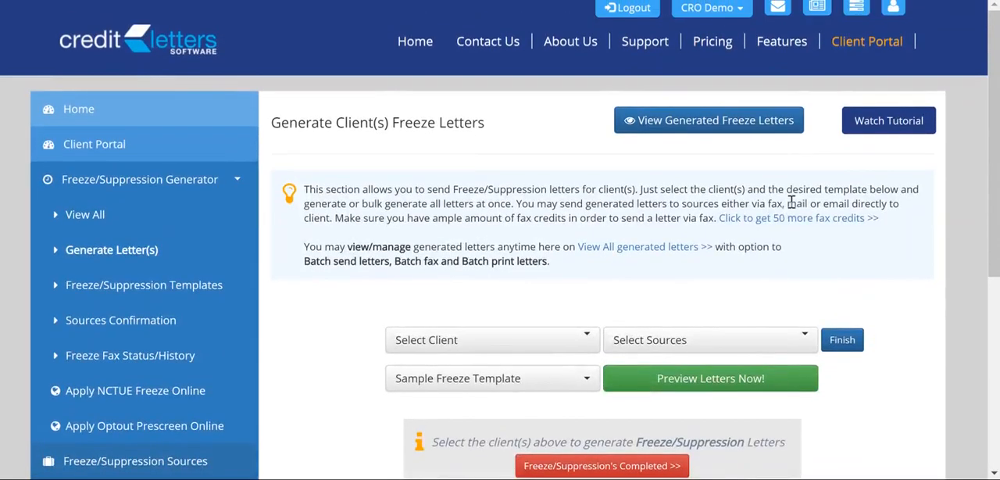
scroll(792, 205, "down", 2)
scroll(789, 210, "up", 1)
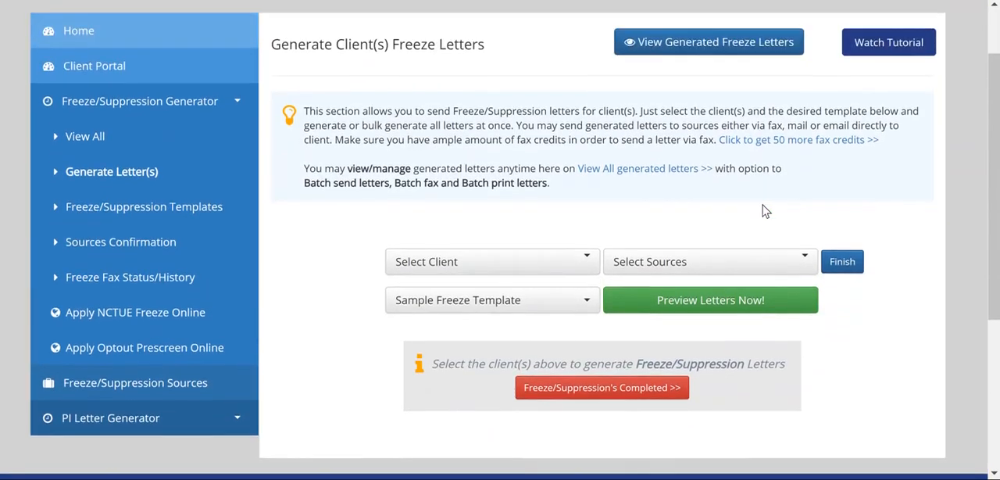
left_click(588, 264)
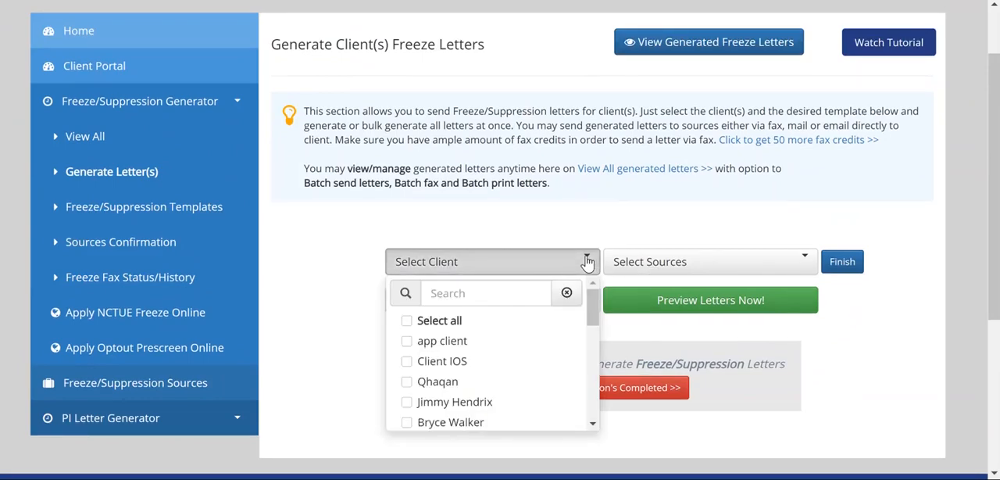
left_click(416, 343)
left_click(415, 362)
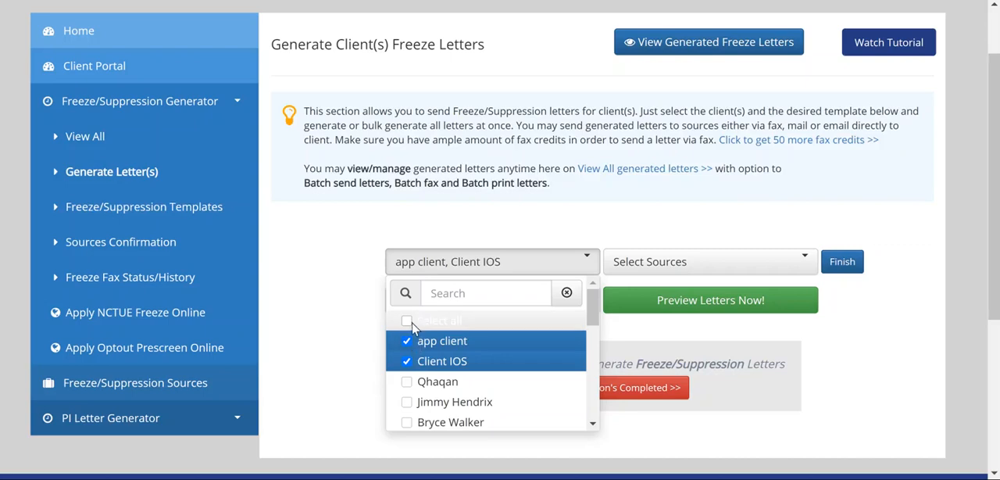
left_click(411, 321)
left_click(411, 320)
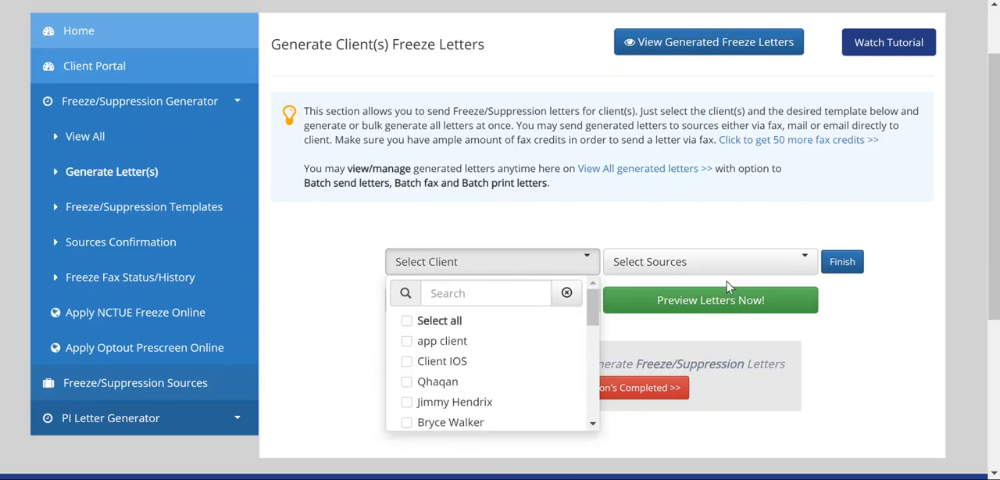
Examine the freeze sources and letter templates offered for letter generation, leaving the choices unchanged
left_click(794, 267)
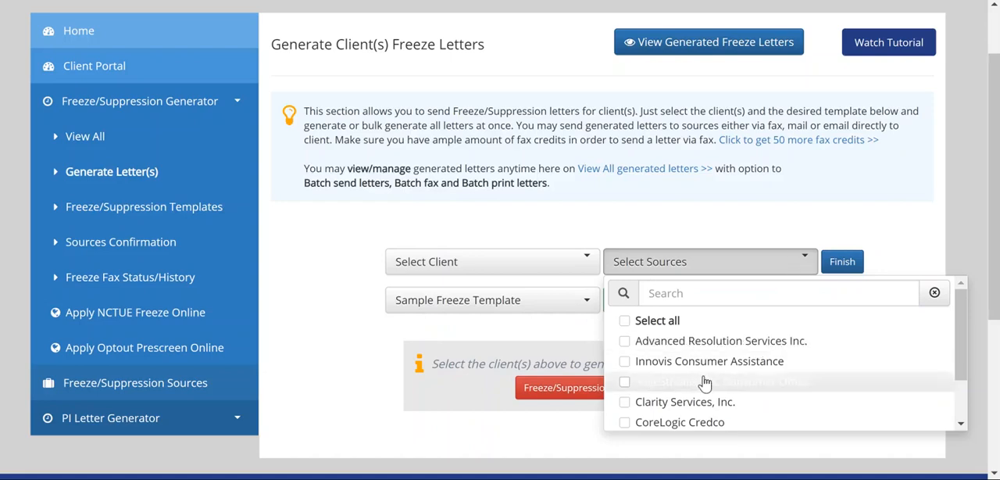
scroll(703, 379, "down", 3)
scroll(707, 367, "up", 3)
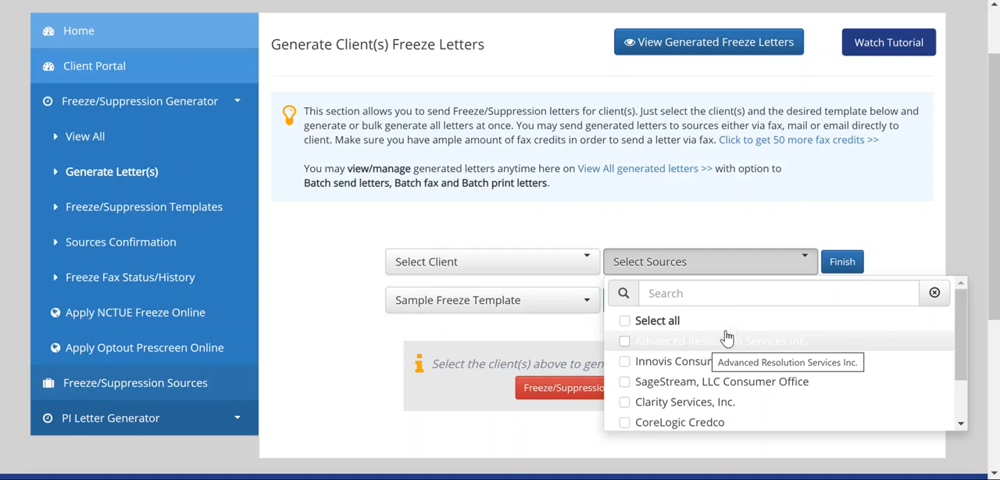
left_click(367, 317)
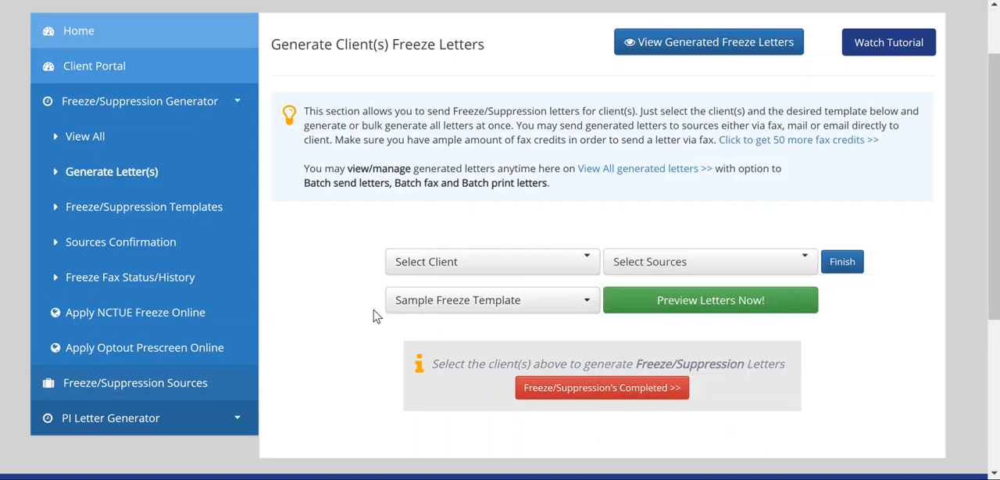
left_click(585, 303)
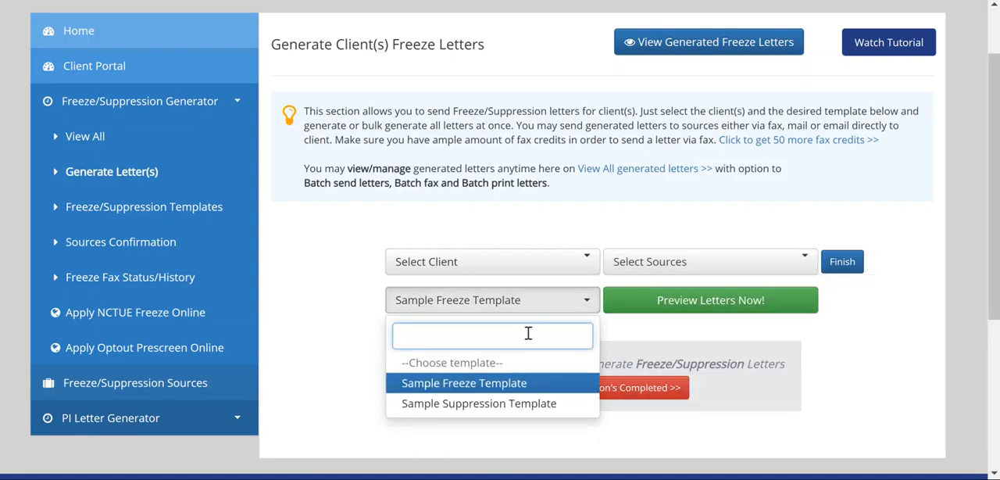
left_click(727, 229)
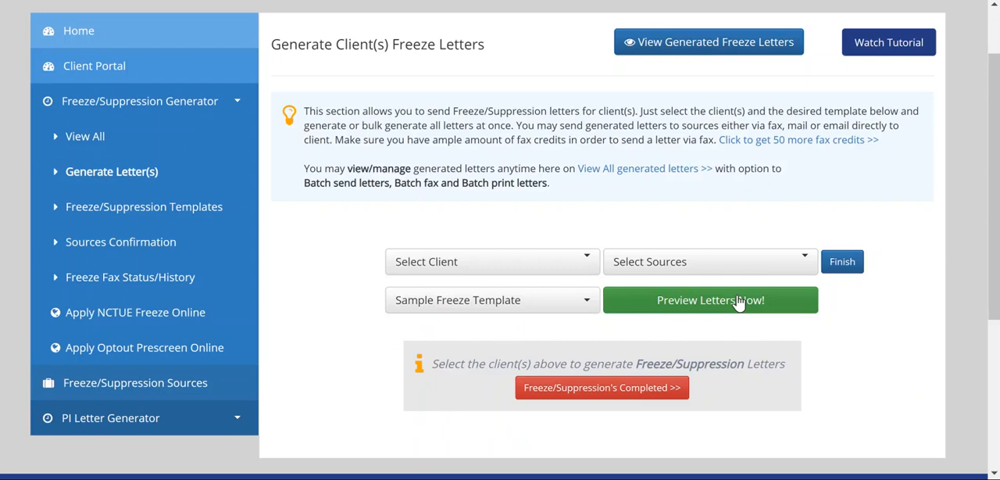
Select the first four clients in the client list as recipients for the freeze letters
left_click(588, 267)
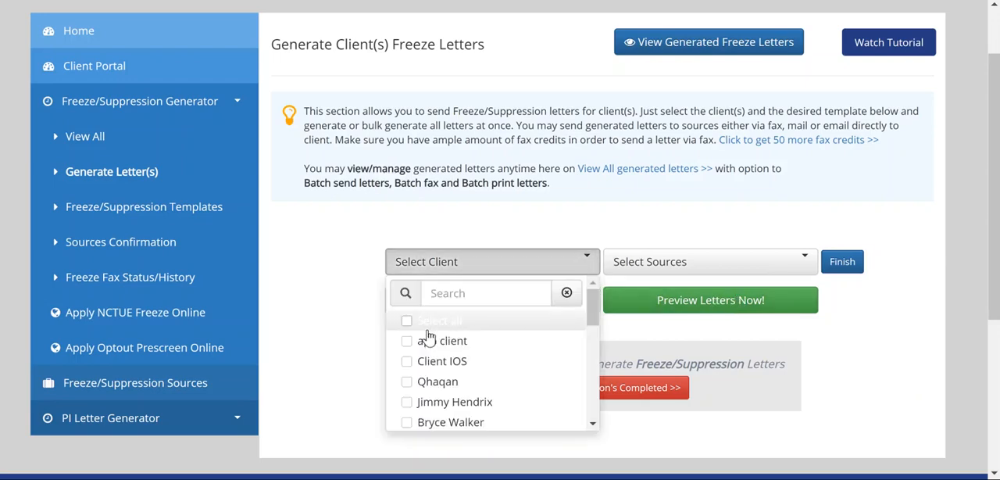
left_click(411, 342)
left_click(407, 363)
left_click(408, 383)
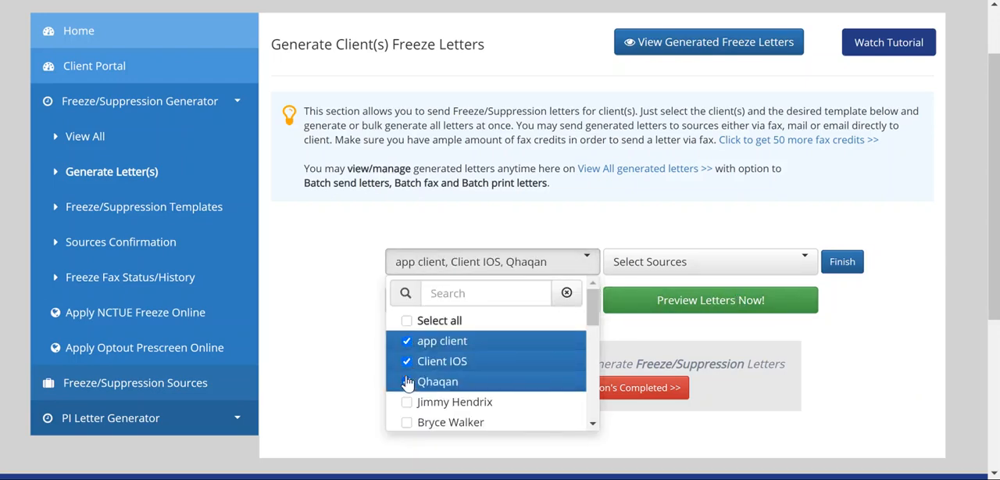
left_click(406, 403)
Preview freeze letters for the selected clients, addressed to all sources and based on the Sample Freeze Template
left_click(720, 264)
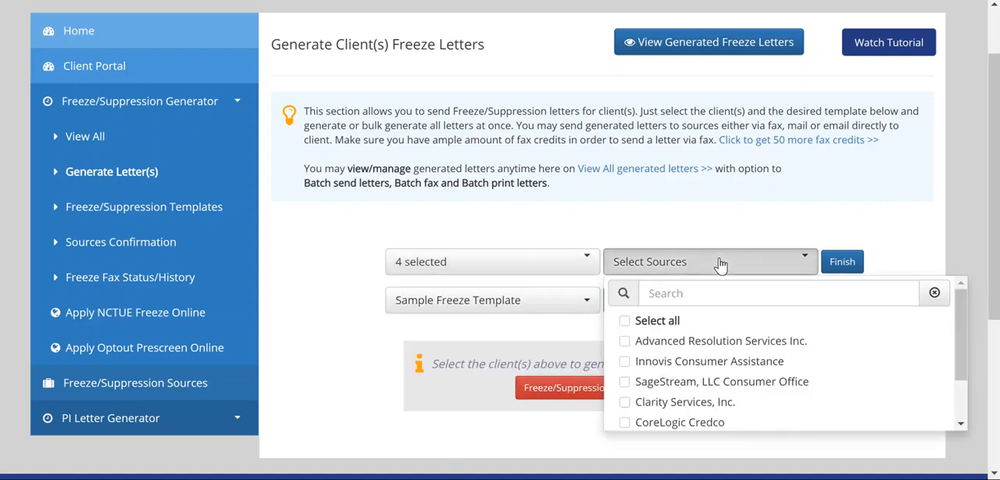
left_click(629, 321)
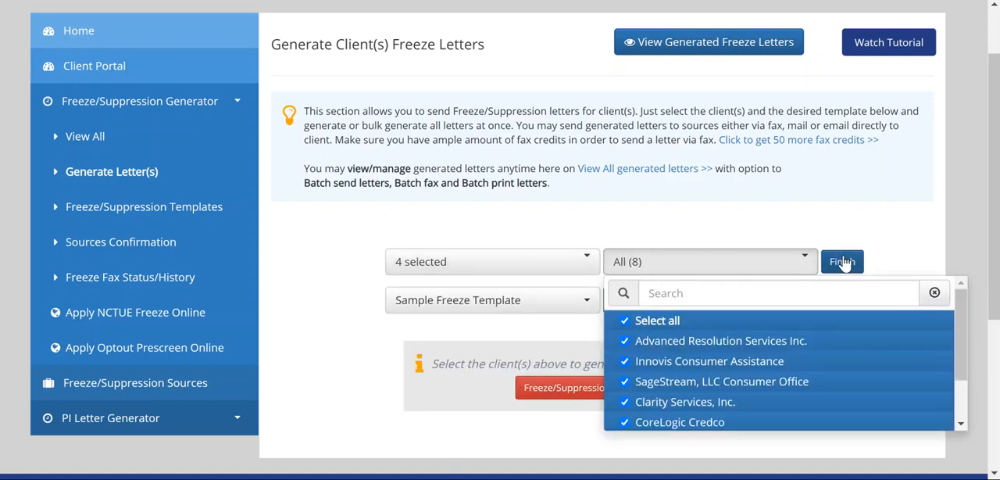
left_click(468, 303)
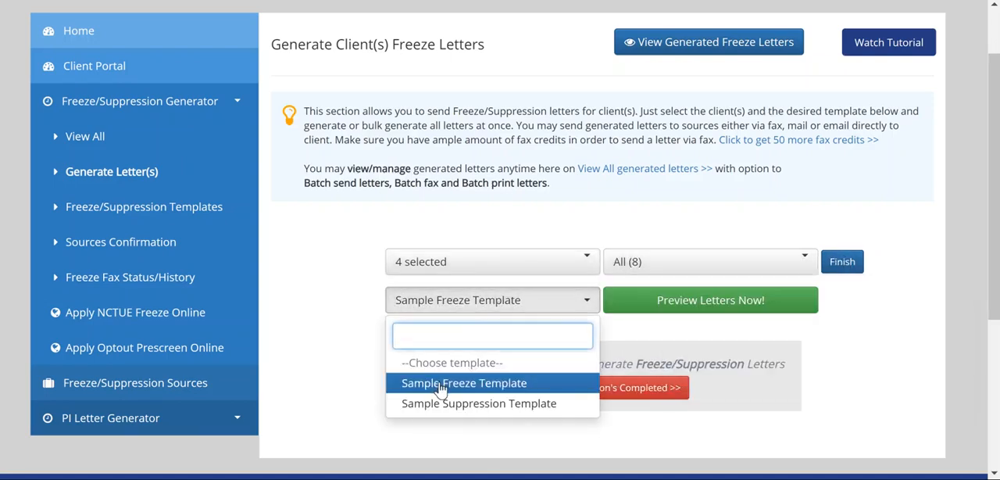
left_click(482, 386)
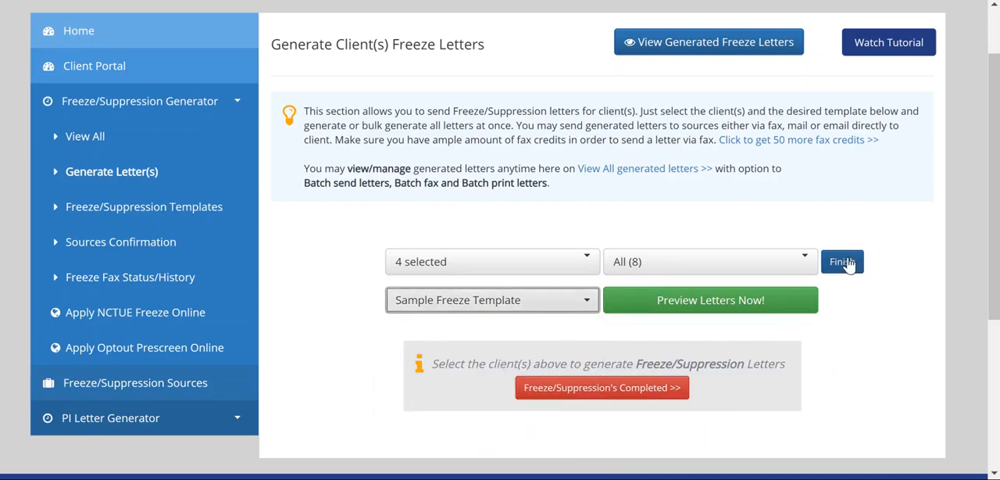
left_click(844, 262)
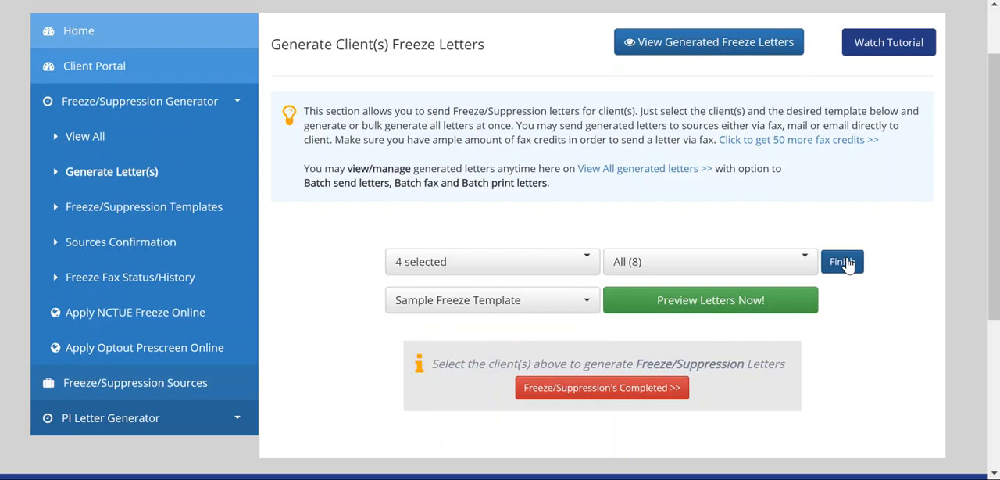
left_click(711, 301)
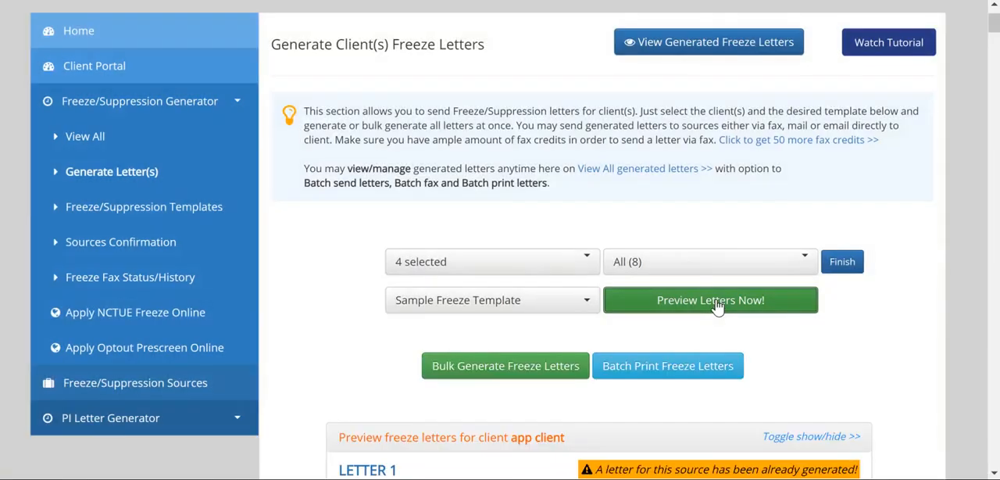
Examine the first client's letter to Advanced Resolution Services Inc., from the source address through the client details to the attached identification images
scroll(718, 307, "down", 3)
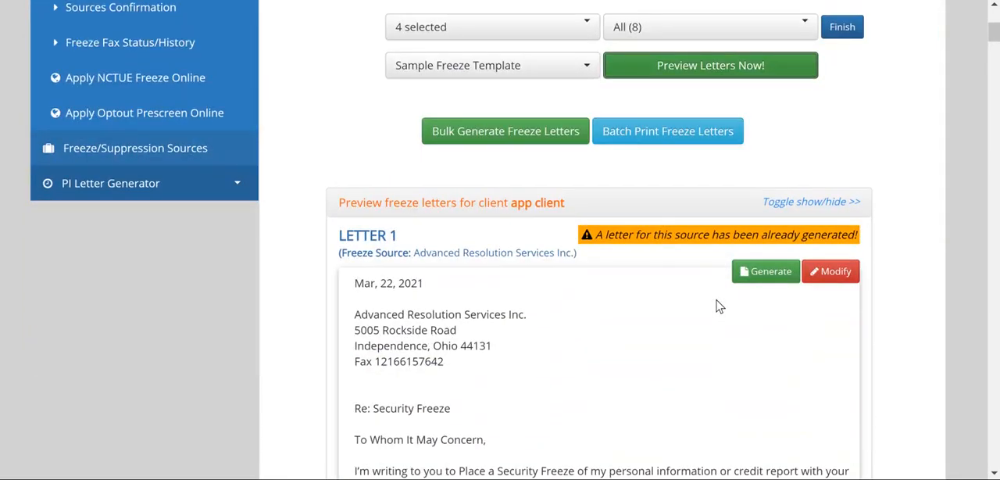
scroll(521, 217, "up", 3)
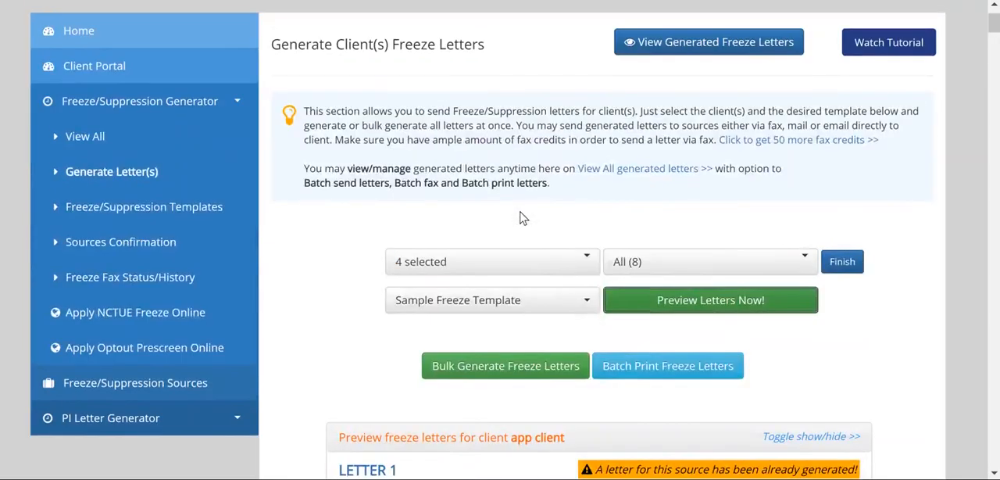
scroll(520, 219, "down", 2)
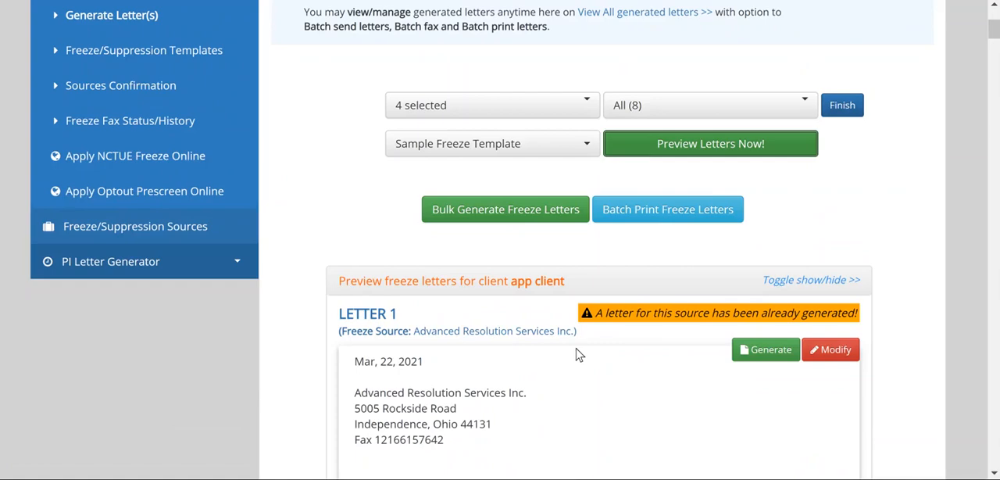
scroll(578, 355, "down", 1)
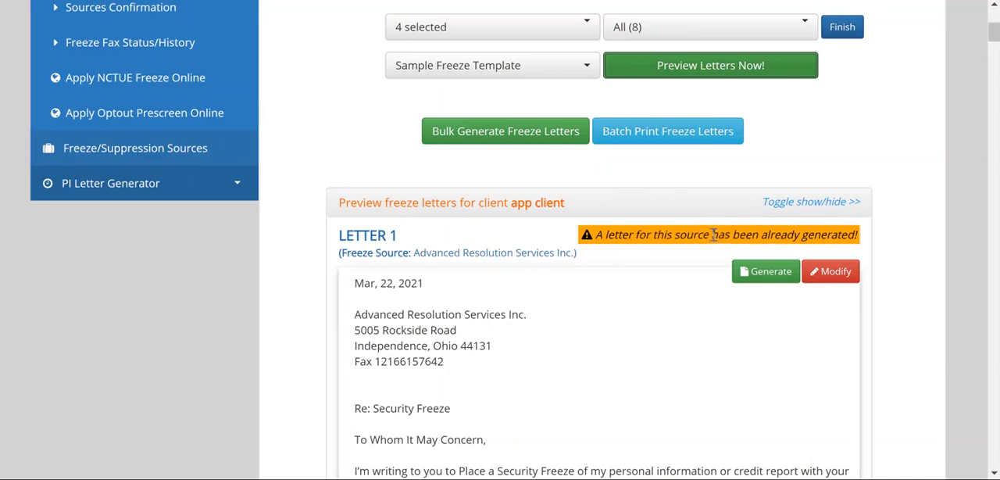
scroll(630, 281, "down", 2)
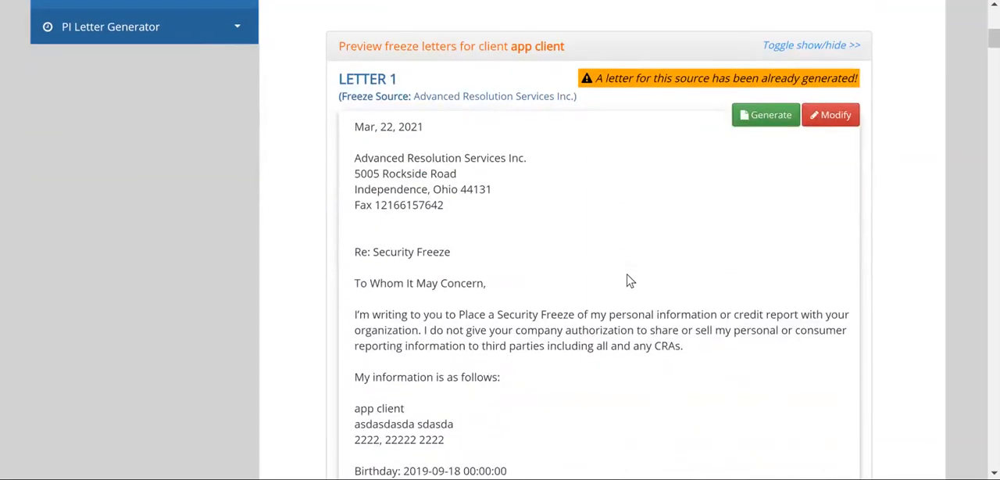
scroll(630, 282, "down", 8)
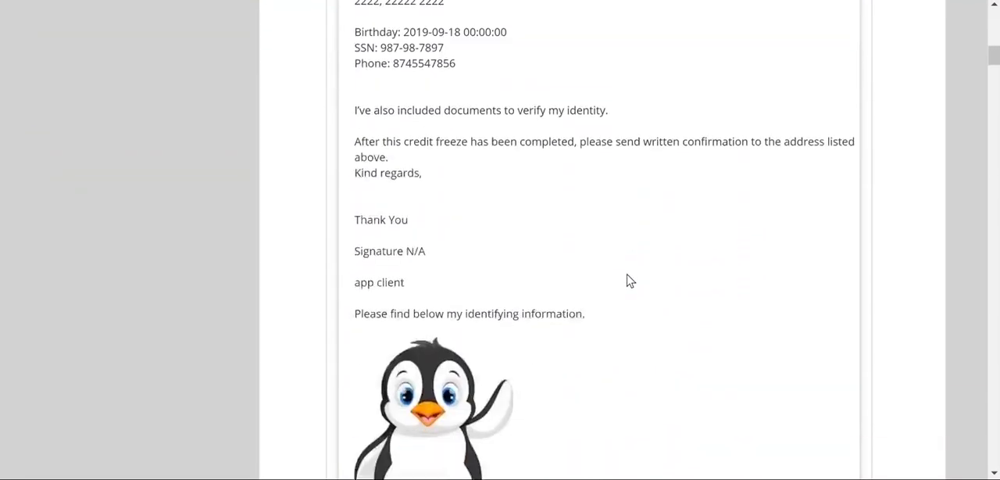
scroll(630, 281, "down", 2)
scroll(628, 279, "up", 8)
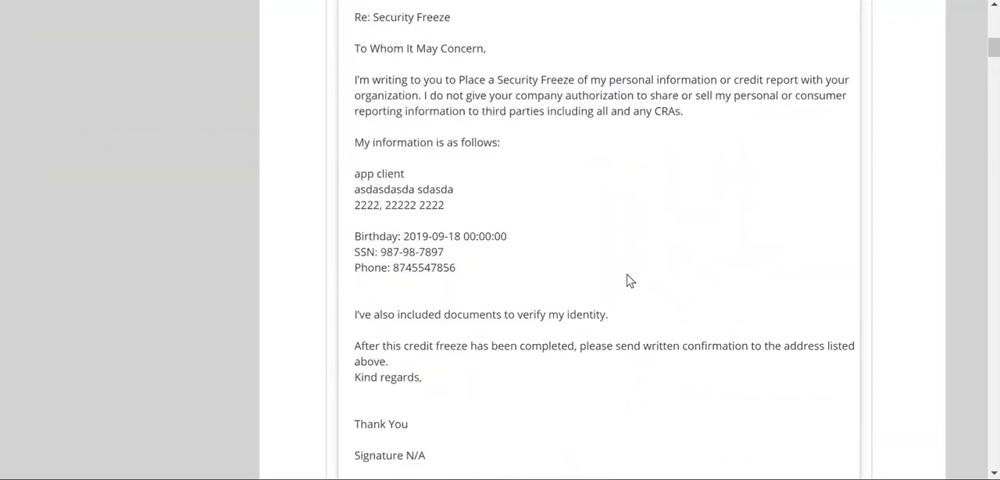
scroll(628, 273, "up", 2)
scroll(630, 277, "down", 6)
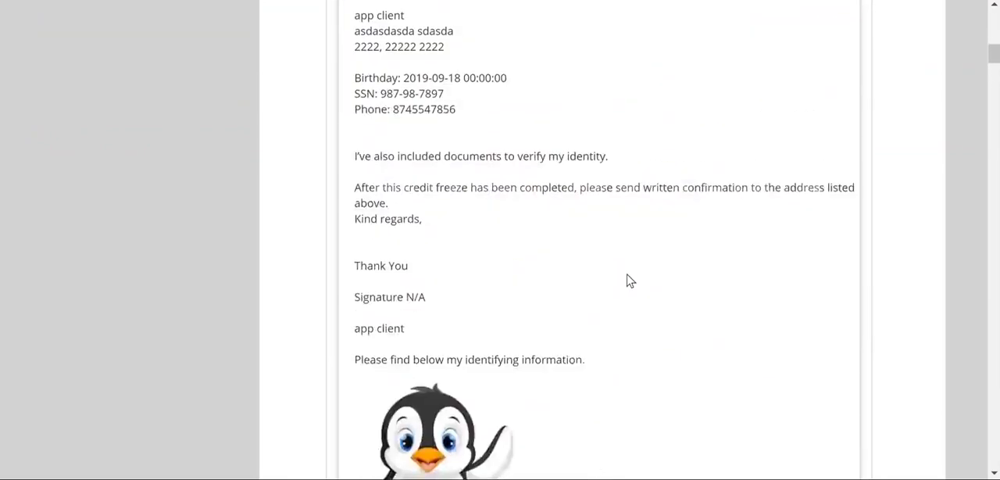
scroll(630, 280, "down", 1)
scroll(576, 265, "down", 5)
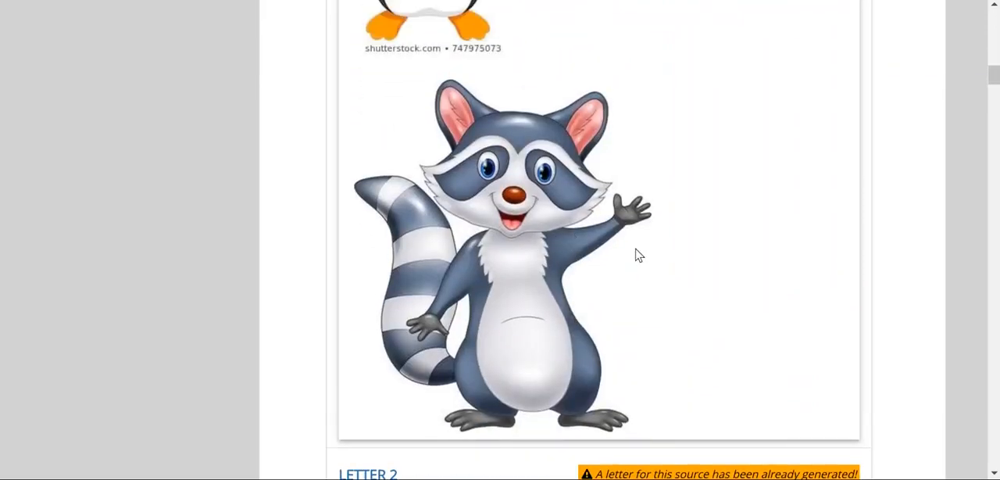
scroll(638, 254, "up", 10)
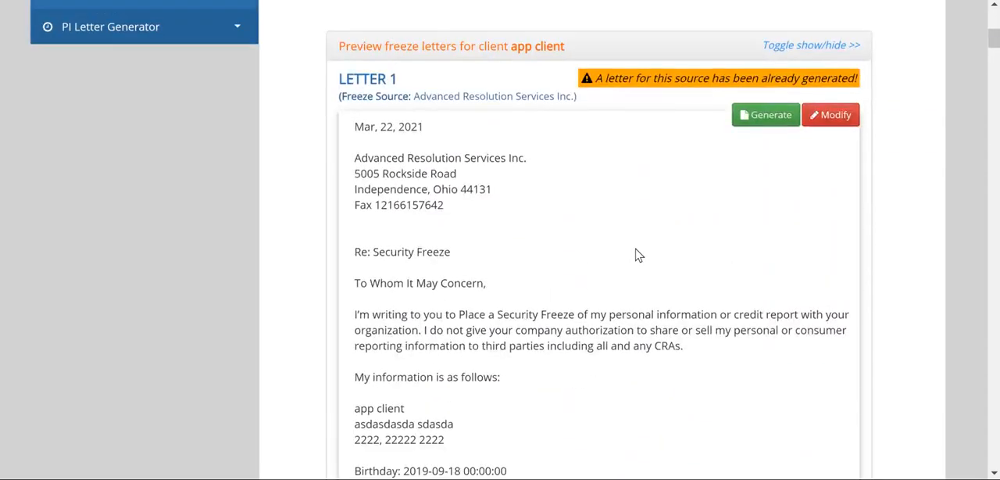
Look through the first client's previewed letters to the following sources, including Innovis Consumer Assistance and SageStream, LLC Consumer Office
scroll(639, 254, "down", 10)
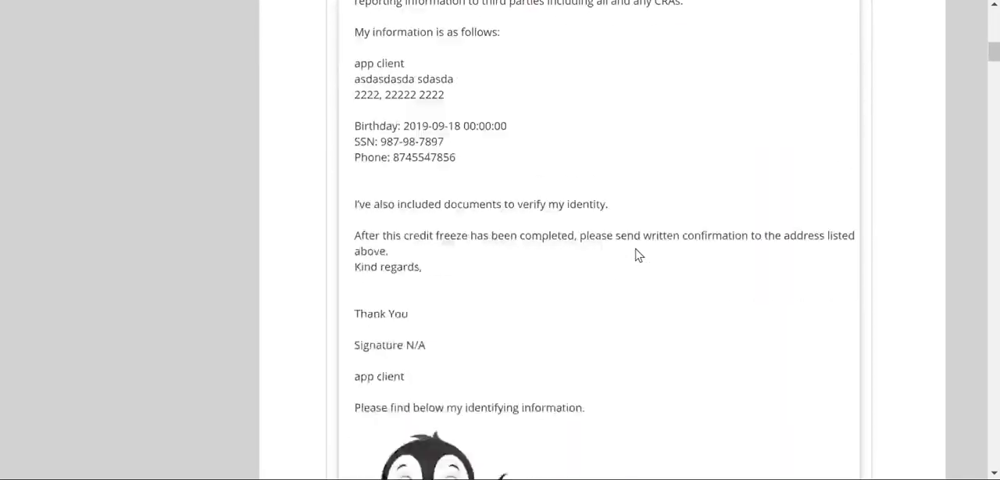
scroll(639, 255, "down", 15)
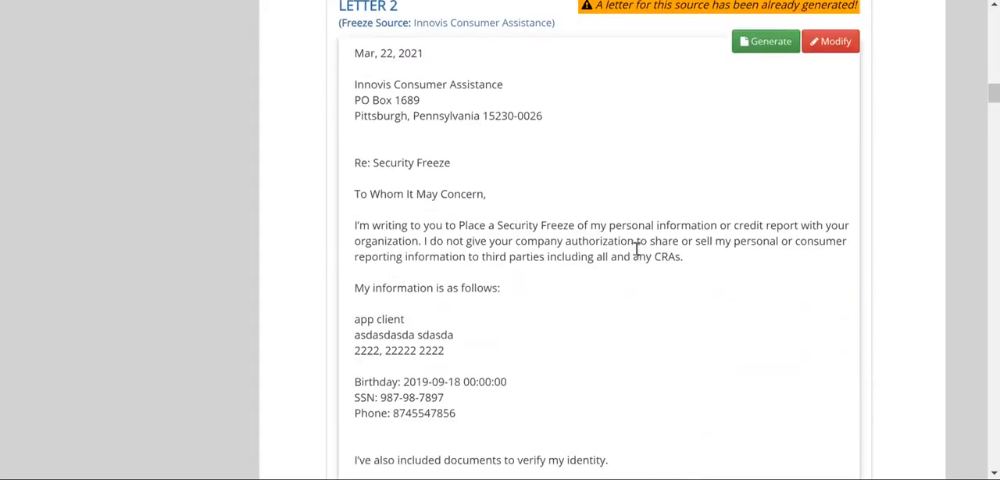
scroll(638, 255, "down", 15)
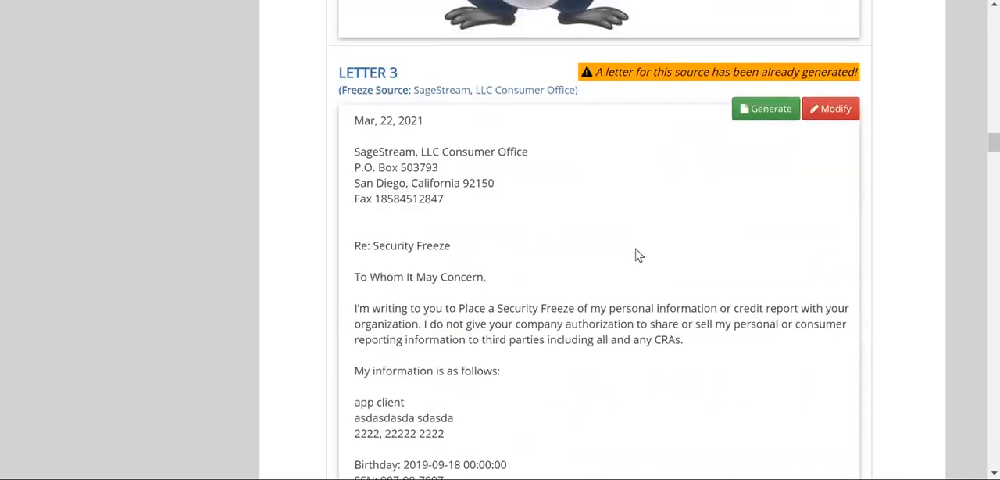
scroll(638, 255, "down", 15)
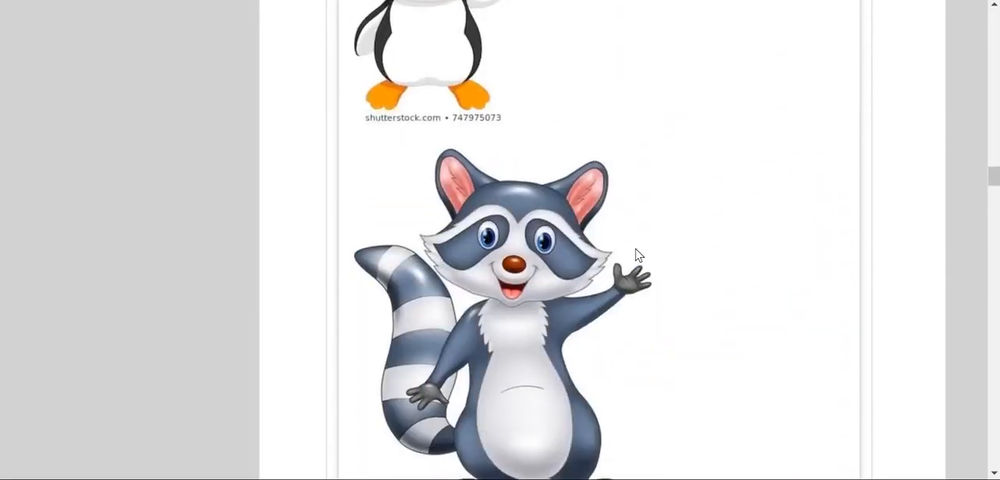
scroll(639, 255, "down", 15)
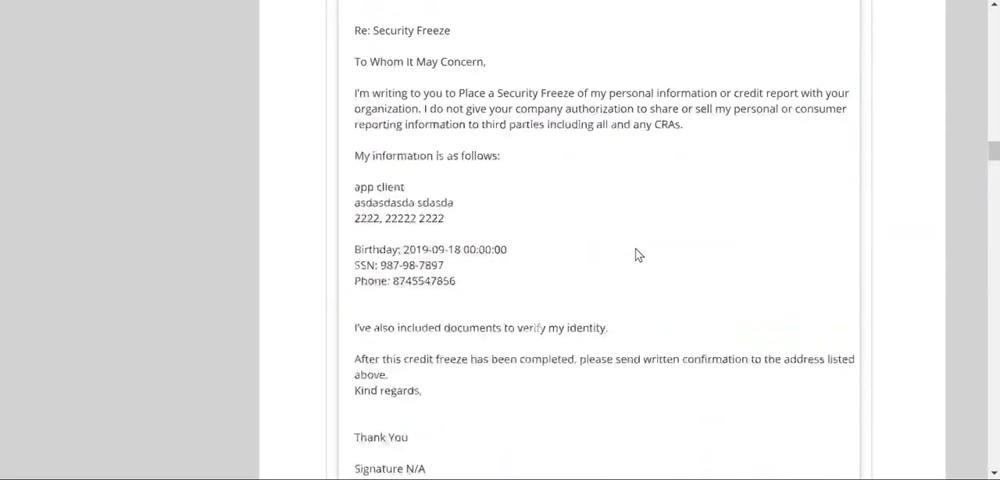
scroll(639, 254, "up", 20)
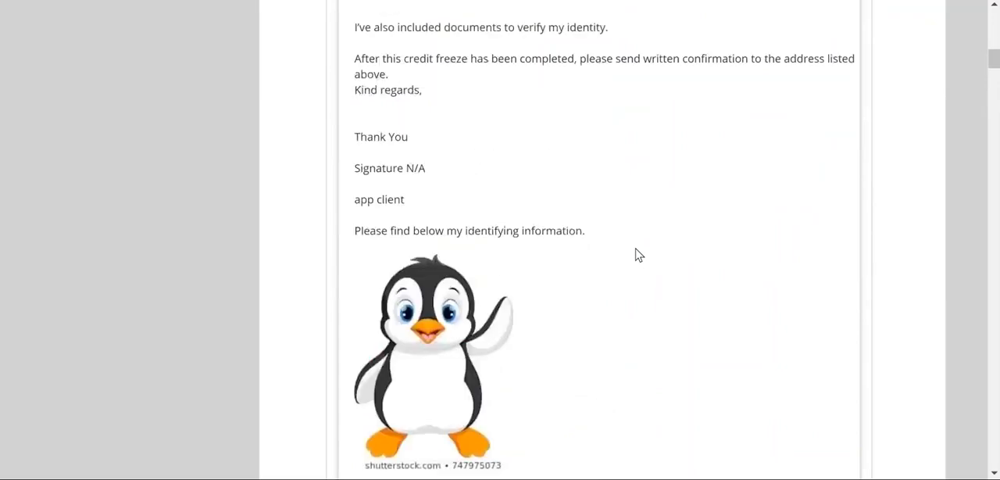
scroll(637, 256, "down", 1)
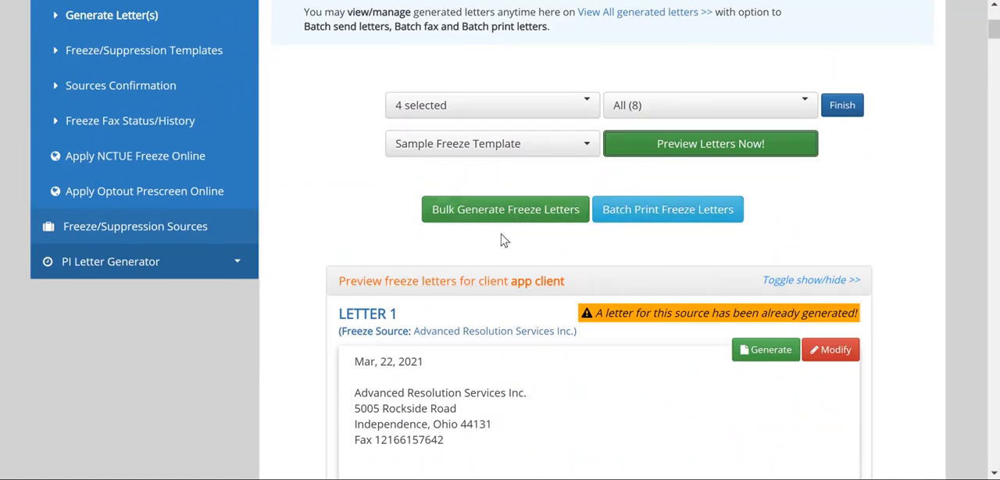
Review the bulk generation and batch printing options together with the first client's previewed letters
scroll(599, 364, "down", 4)
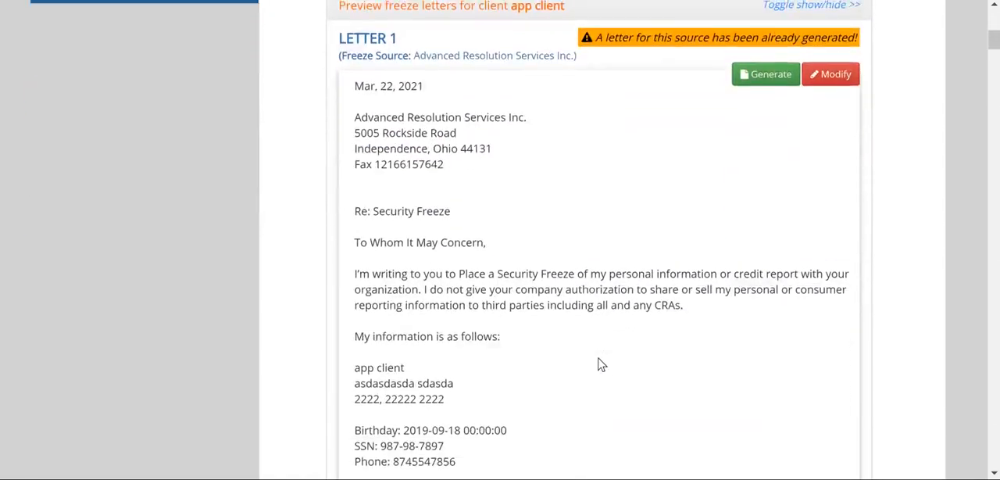
scroll(599, 364, "up", 4)
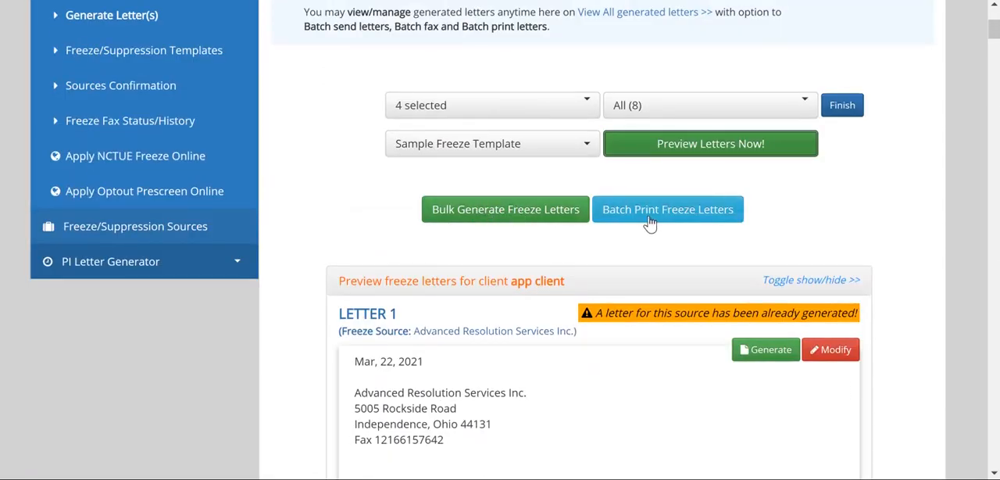
scroll(552, 369, "down", 1)
scroll(551, 369, "up", 4)
scroll(551, 365, "down", 9)
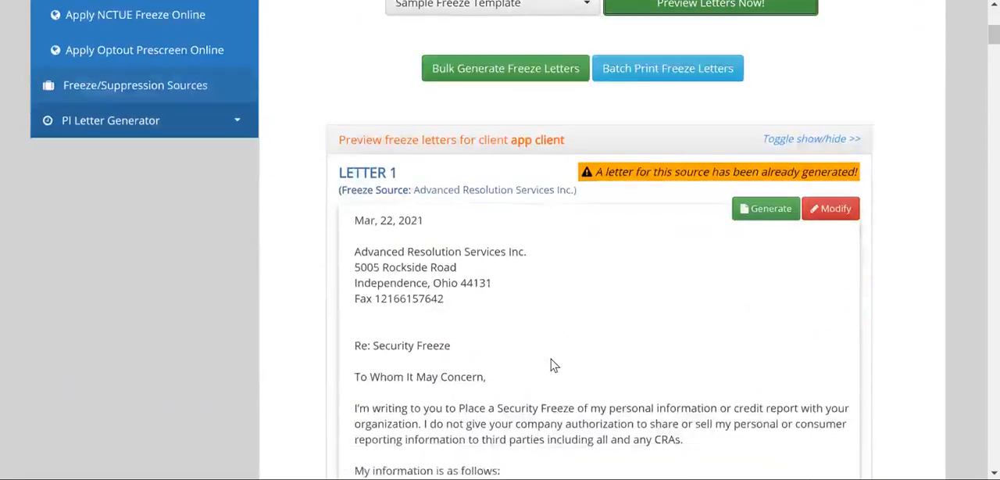
scroll(552, 365, "down", 9)
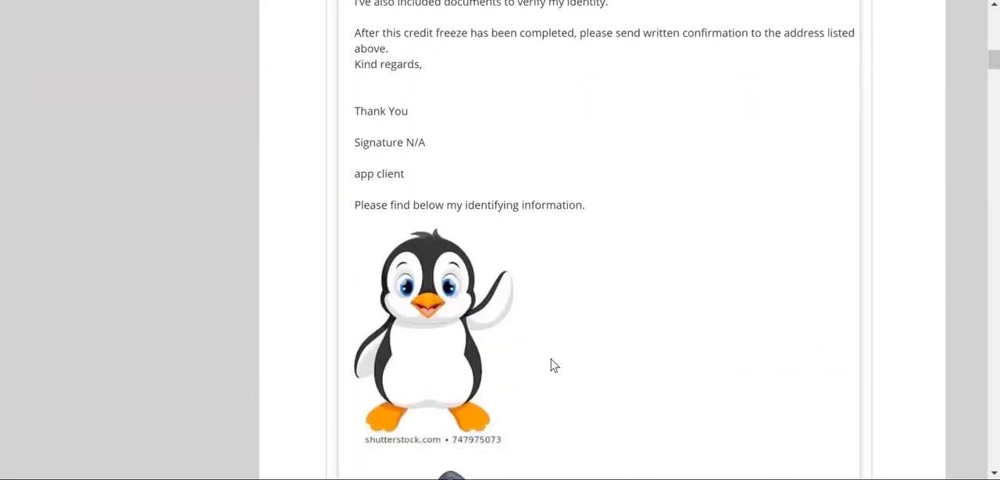
scroll(552, 364, "up", 7)
scroll(552, 365, "down", 10)
scroll(552, 365, "up", 6)
scroll(552, 365, "down", 7)
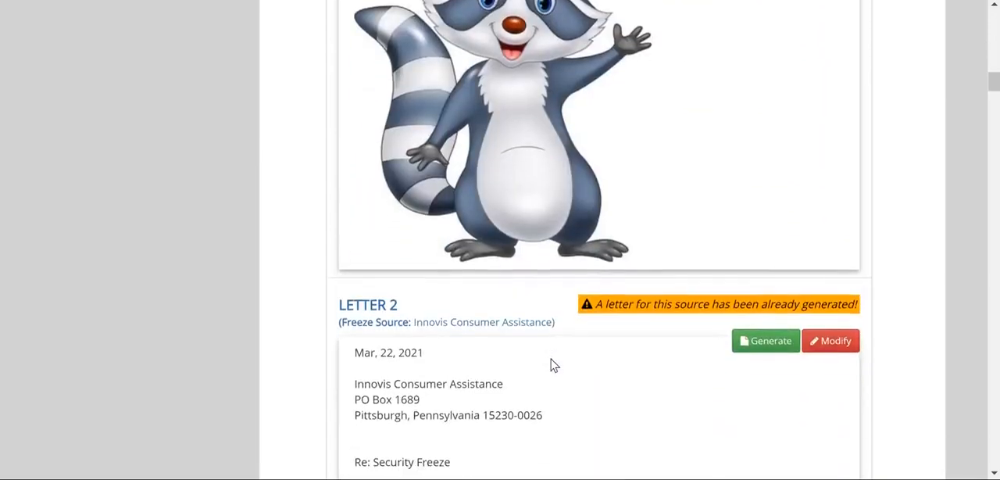
scroll(552, 365, "up", 10)
scroll(552, 365, "up", 8)
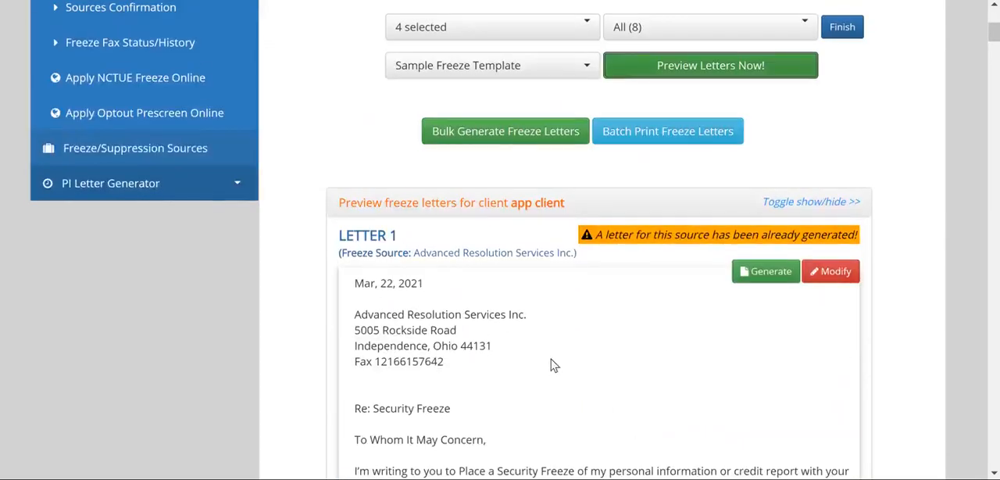
Collapse the first client's letter preview, check the previews of the second and third clients, and collapse those as well
left_click(805, 205)
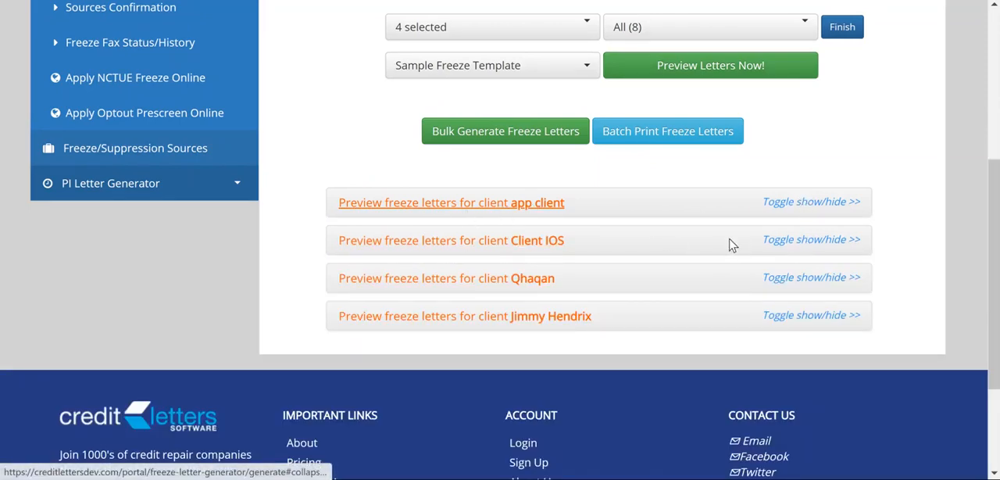
left_click(783, 247)
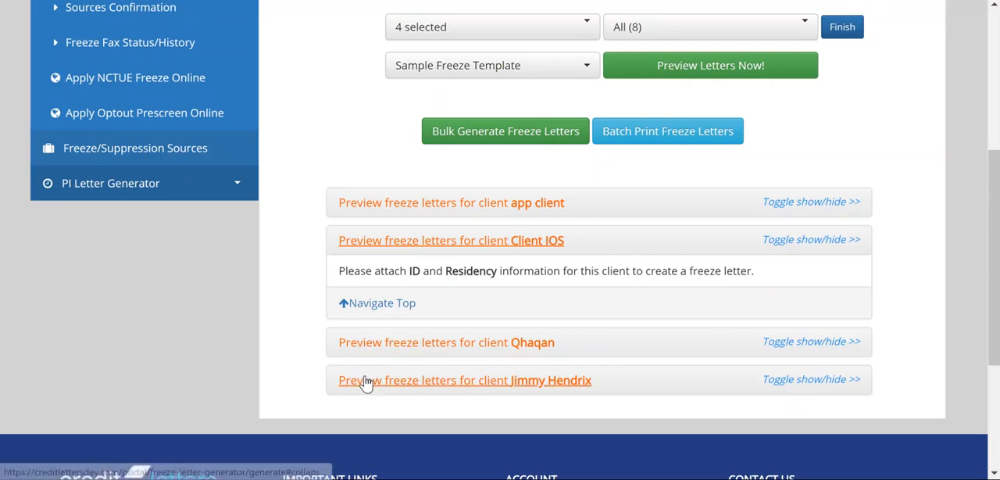
left_click(395, 347)
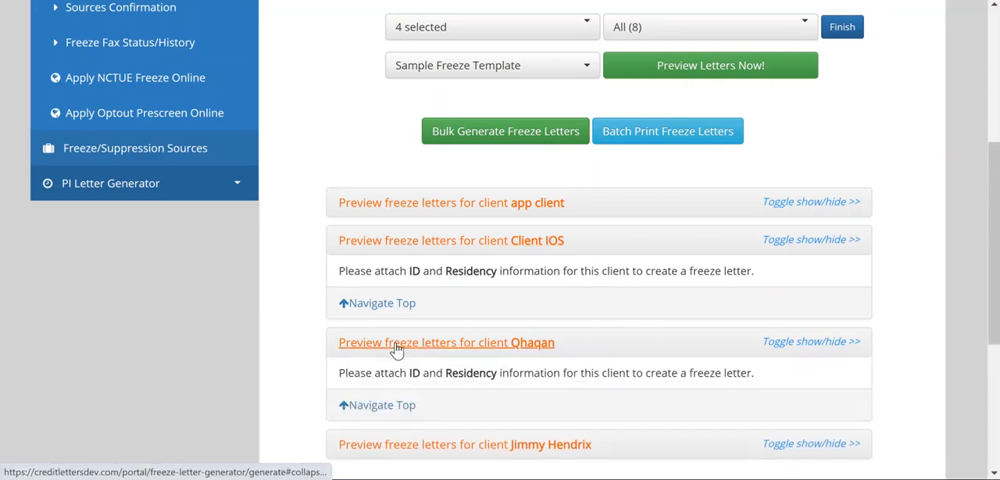
left_click(384, 381)
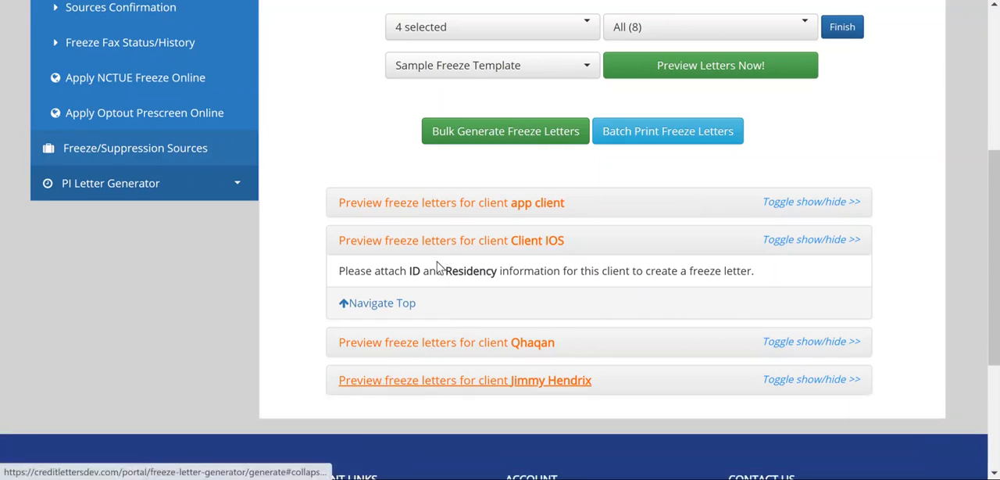
left_click(443, 250)
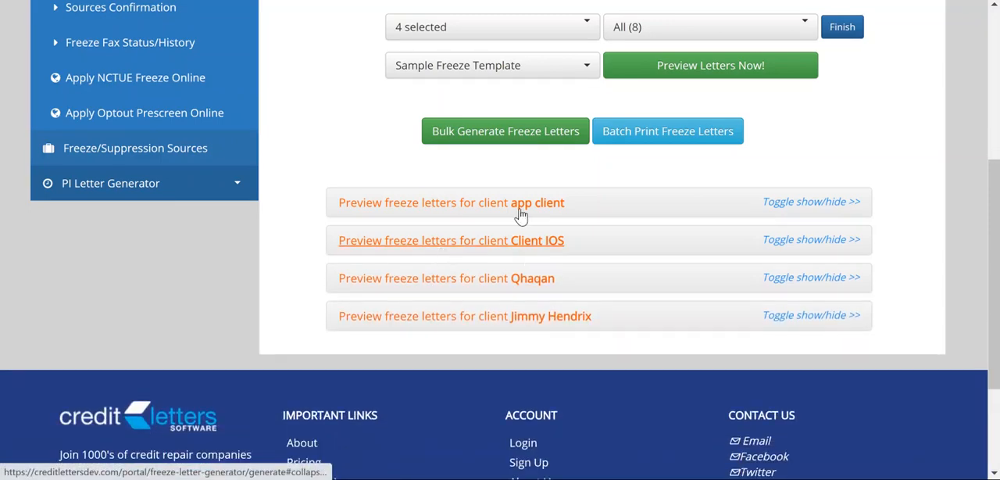
scroll(498, 147, "up", 4)
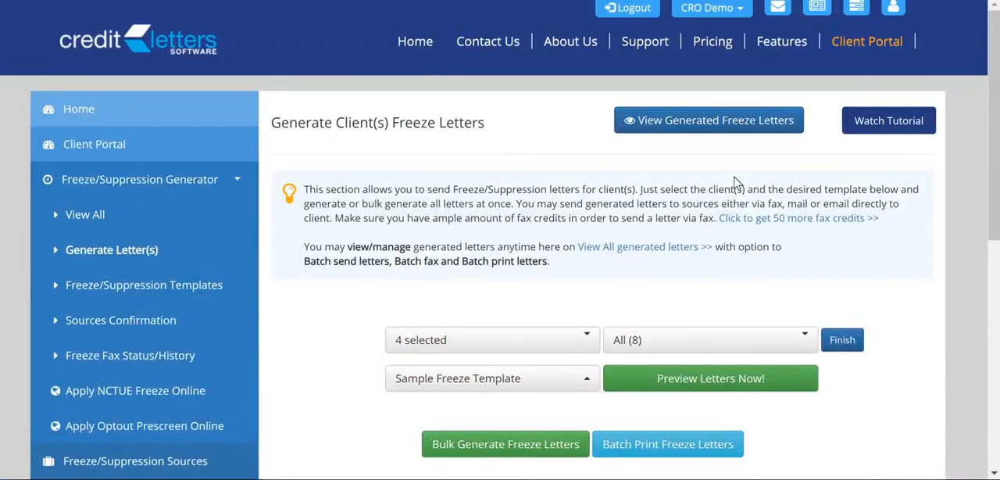
Open the list of generated freeze letters and look through its sources, confirmations and fax statuses
left_click(735, 129)
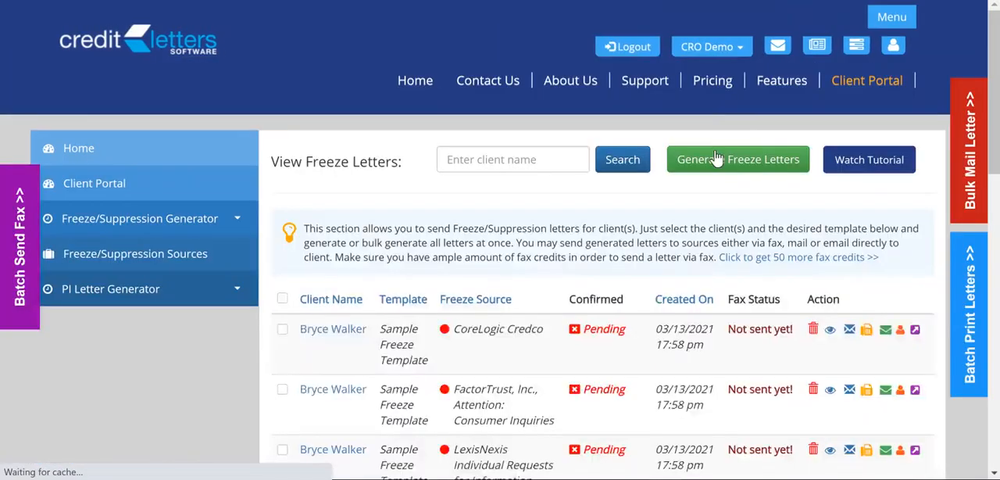
scroll(700, 161, "down", 2)
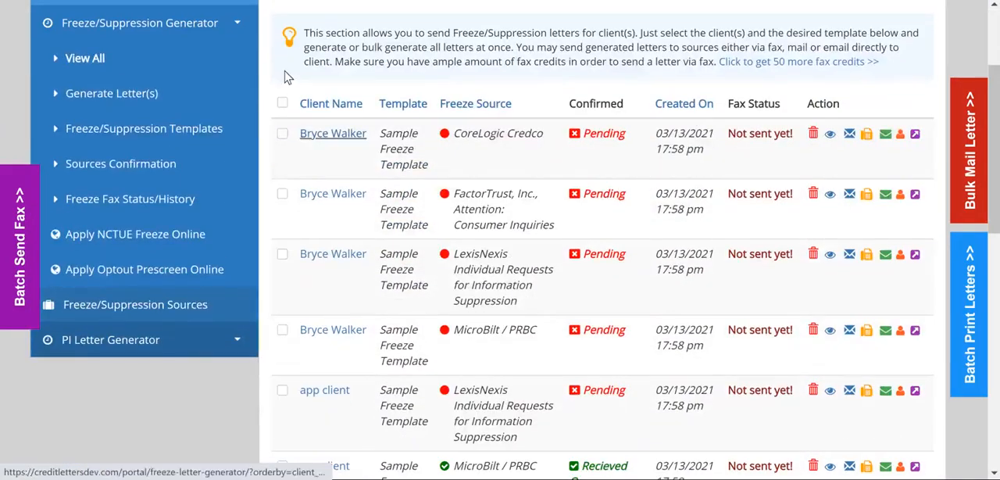
scroll(418, 207, "down", 9)
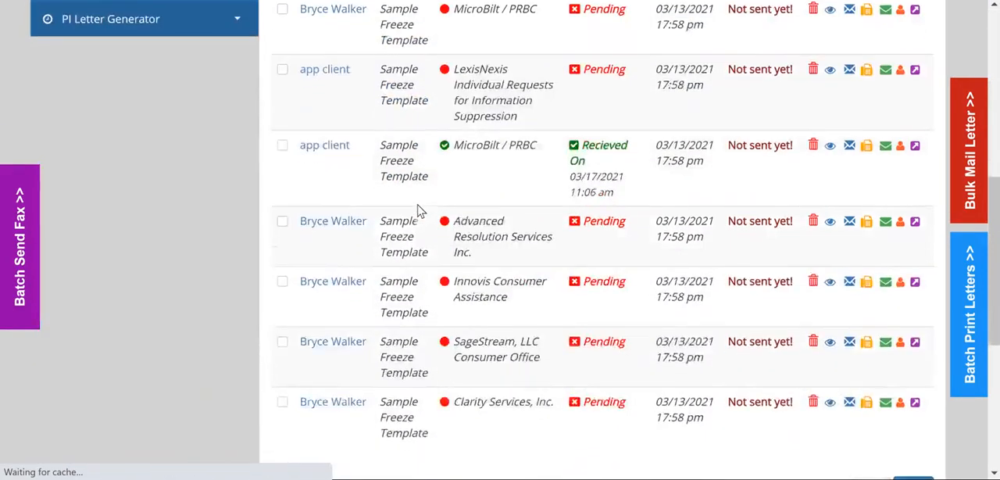
scroll(418, 204, "up", 8)
scroll(585, 206, "up", 3)
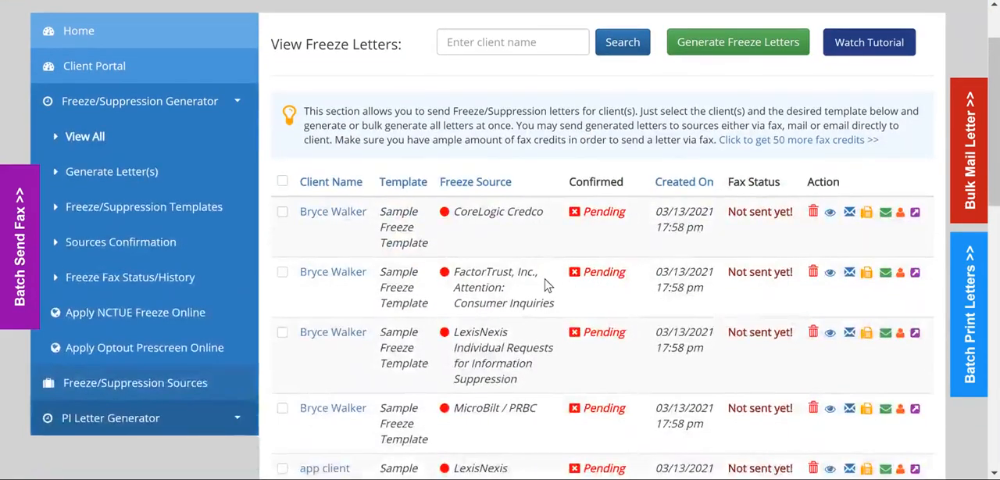
Open the manual source confirmations and display those for the client "app client"
left_click(107, 247)
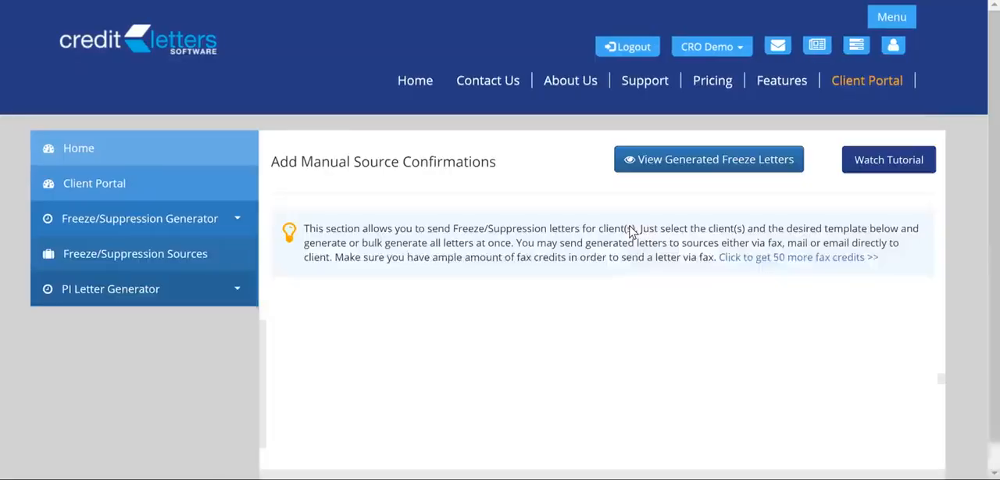
scroll(638, 205, "down", 2)
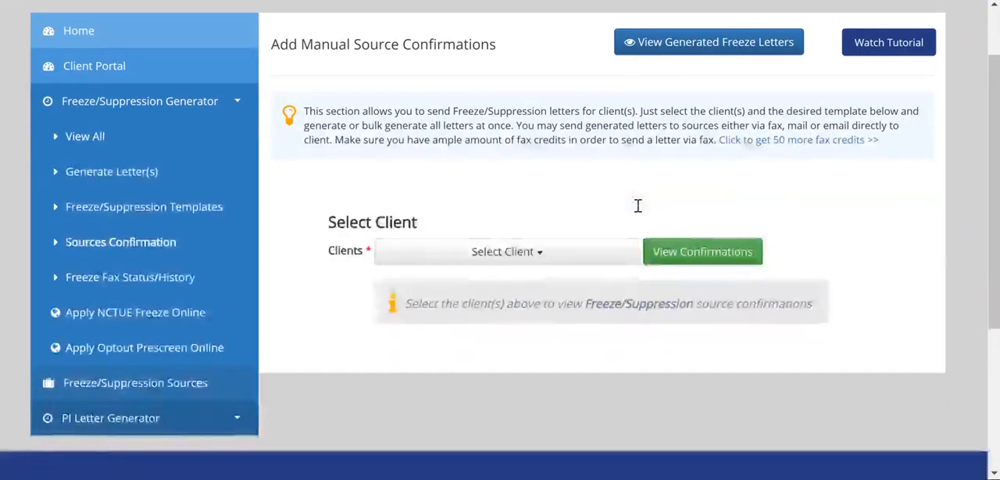
left_click(541, 258)
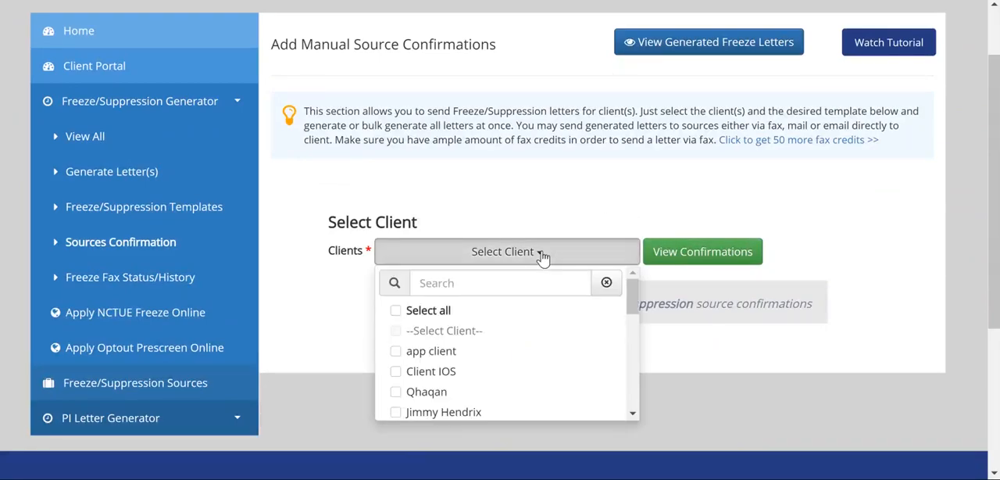
left_click(395, 353)
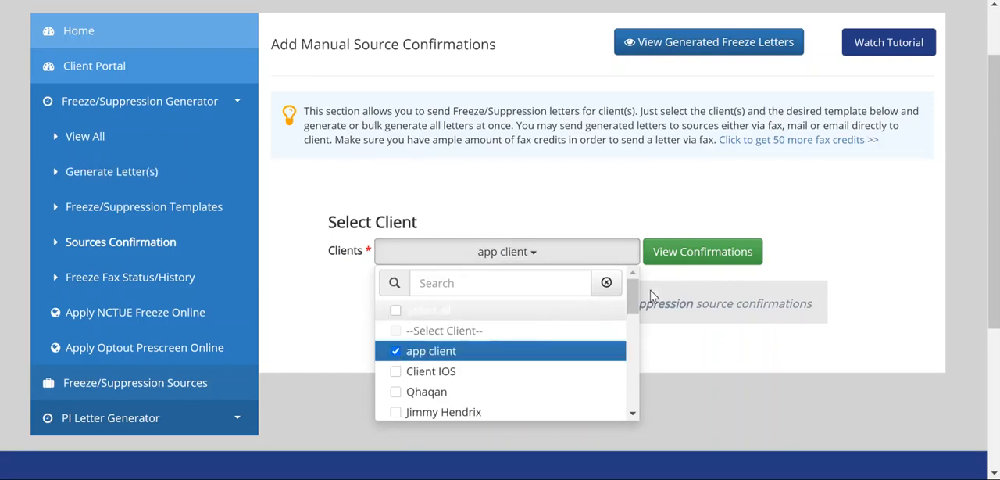
left_click(701, 262)
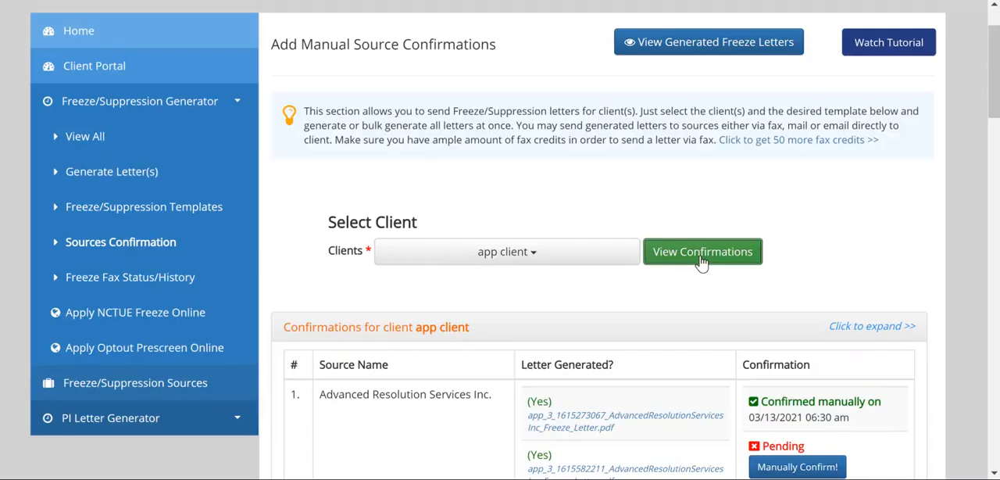
Examine the confirmation table's generated letters and confirmation statuses for each source, from Advanced Resolution Services Inc. to SageStream, LLC
scroll(701, 262, "down", 2)
scroll(701, 262, "down", 1)
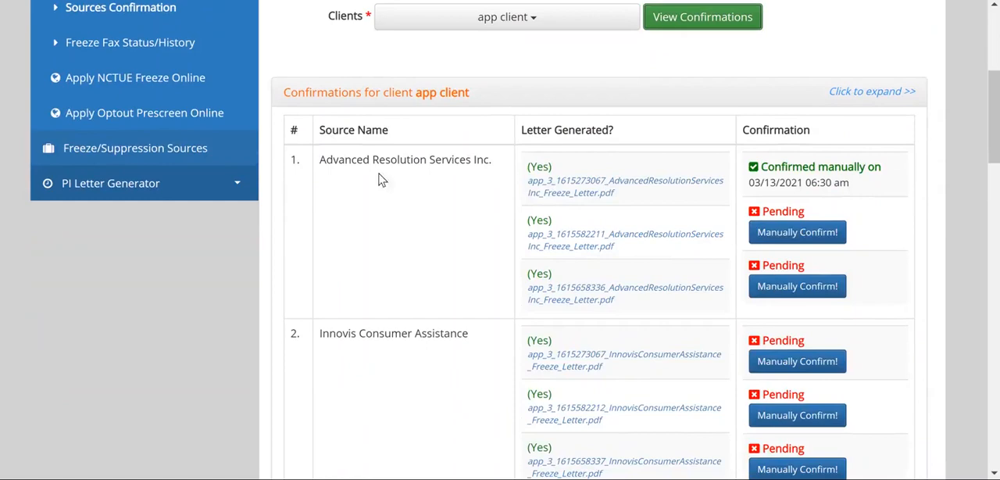
scroll(542, 201, "down", 2)
scroll(543, 201, "up", 2)
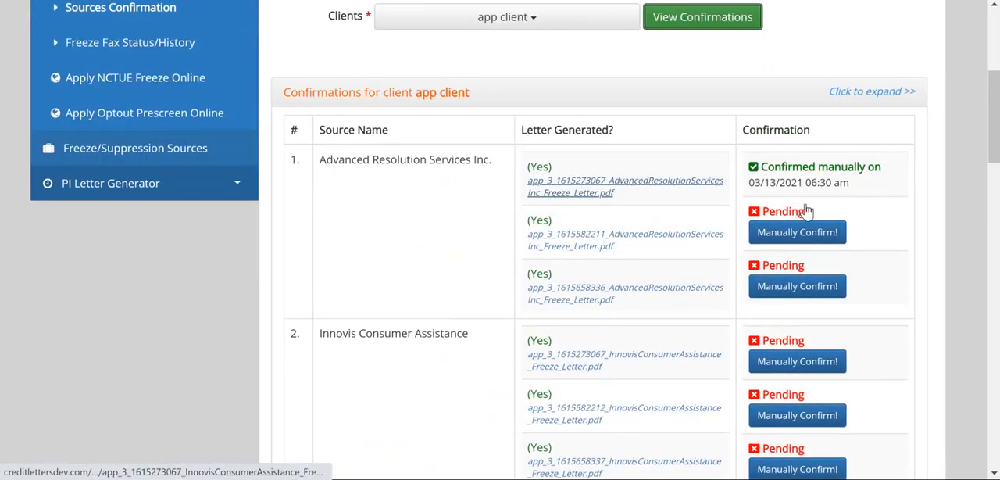
scroll(809, 250, "down", 1)
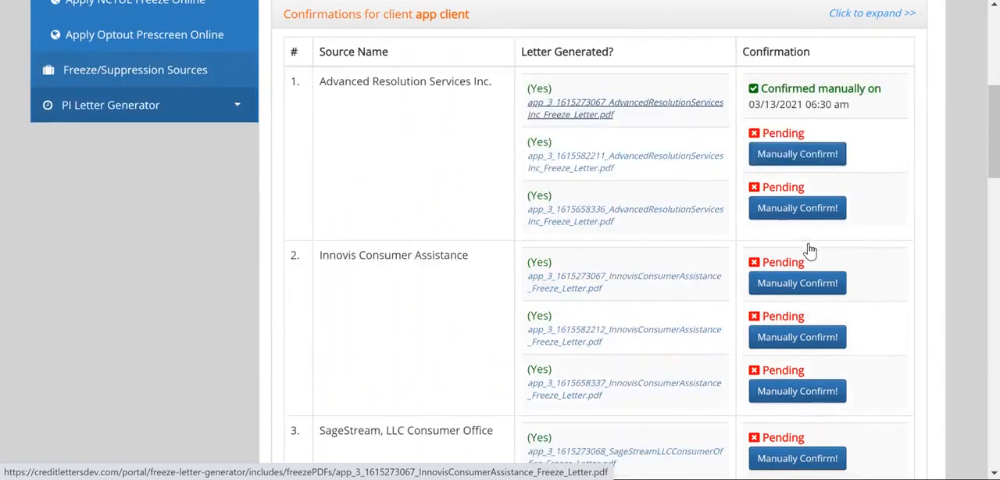
scroll(810, 250, "down", 1)
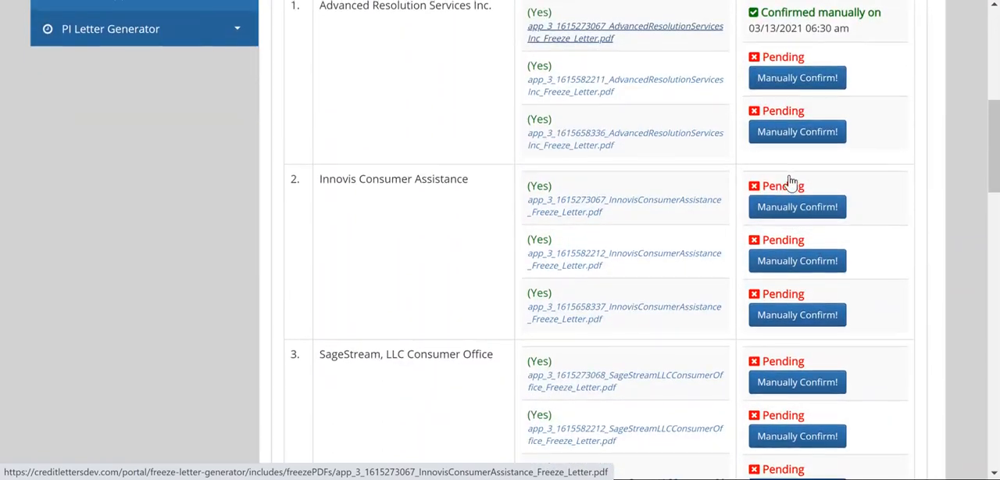
scroll(790, 182, "up", 1)
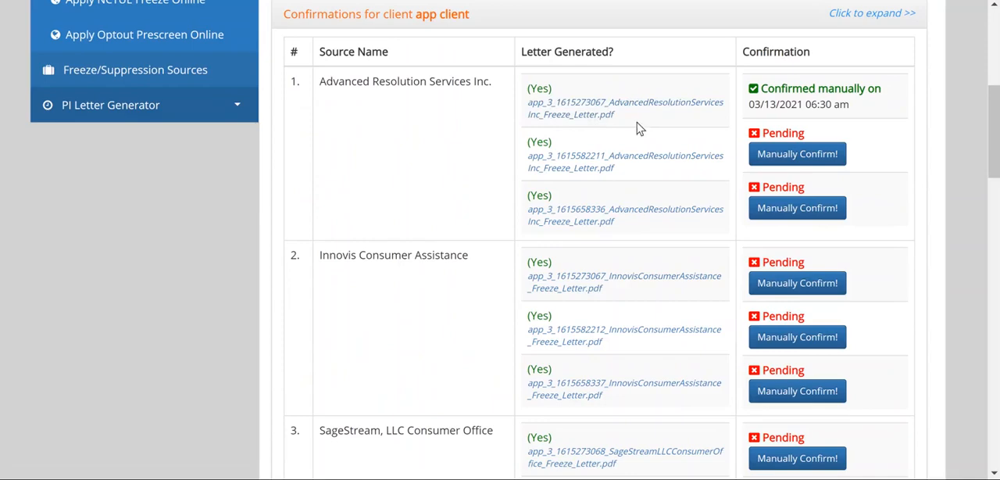
scroll(733, 129, "down", 1)
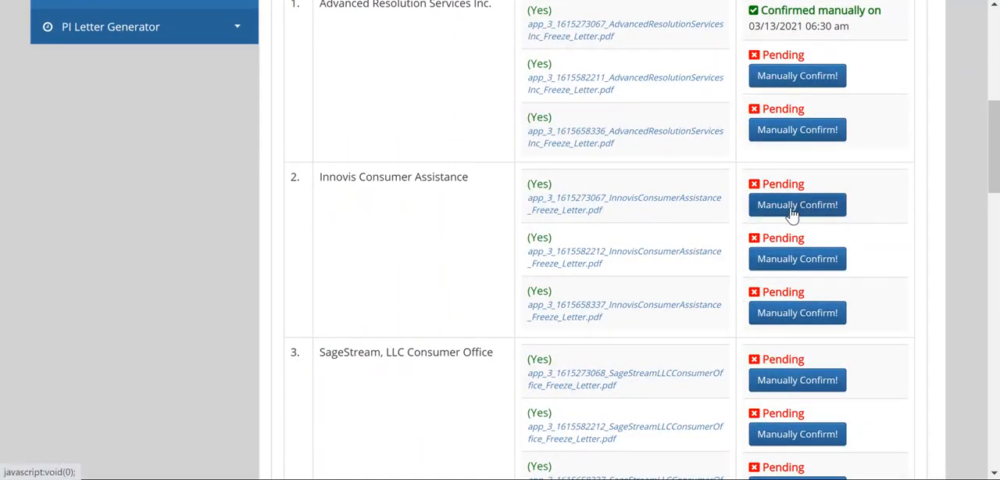
Manually confirm the first Innovis Consumer Assistance letter with the date 03/22/21 and time 2:30
left_click(792, 206)
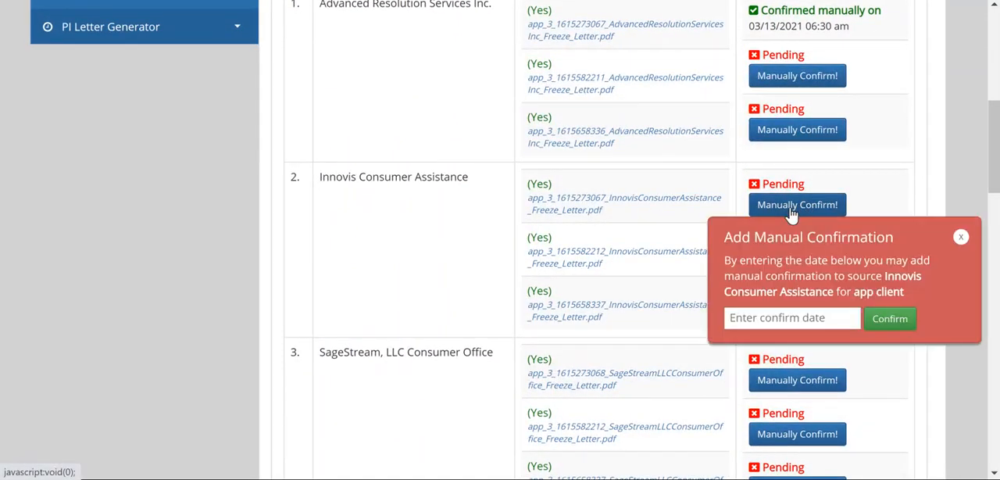
left_click(778, 317)
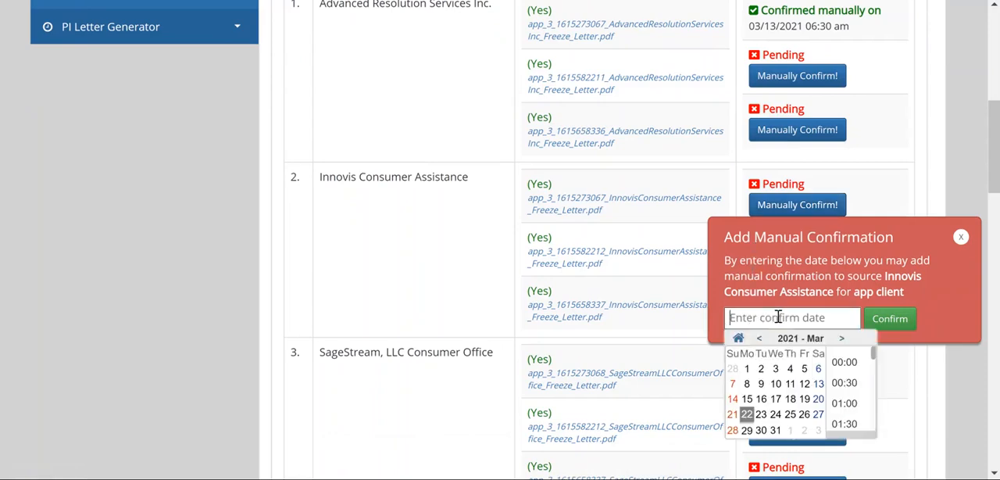
left_click(761, 415)
left_click(748, 415)
scroll(855, 388, "down", 2)
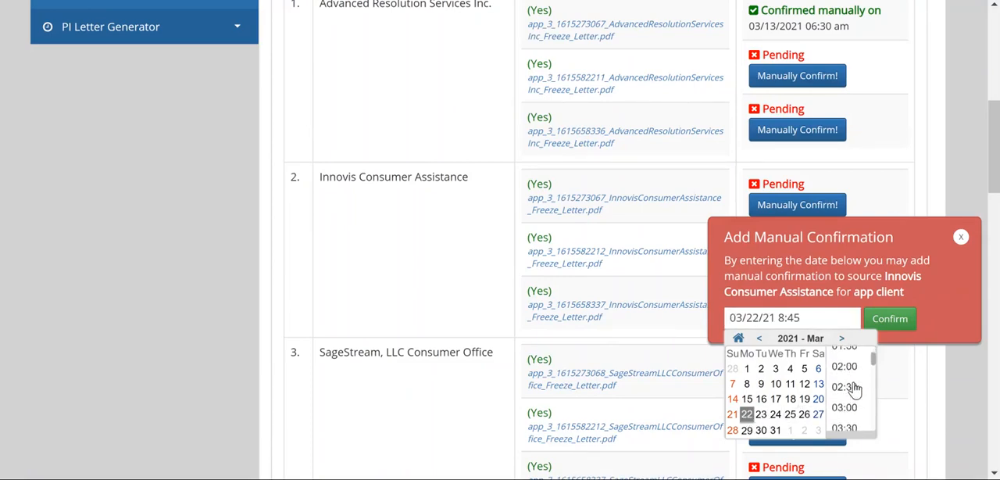
left_click(852, 387)
left_click(892, 320)
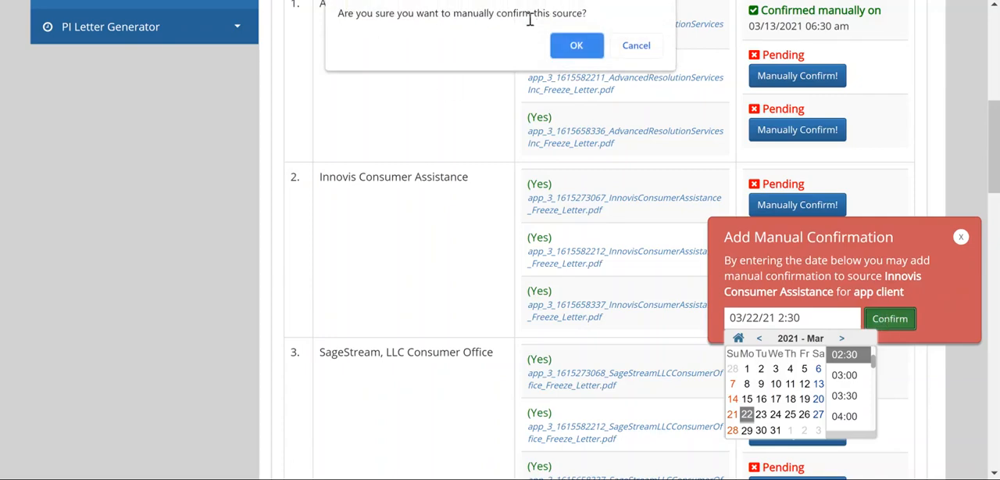
left_click(576, 49)
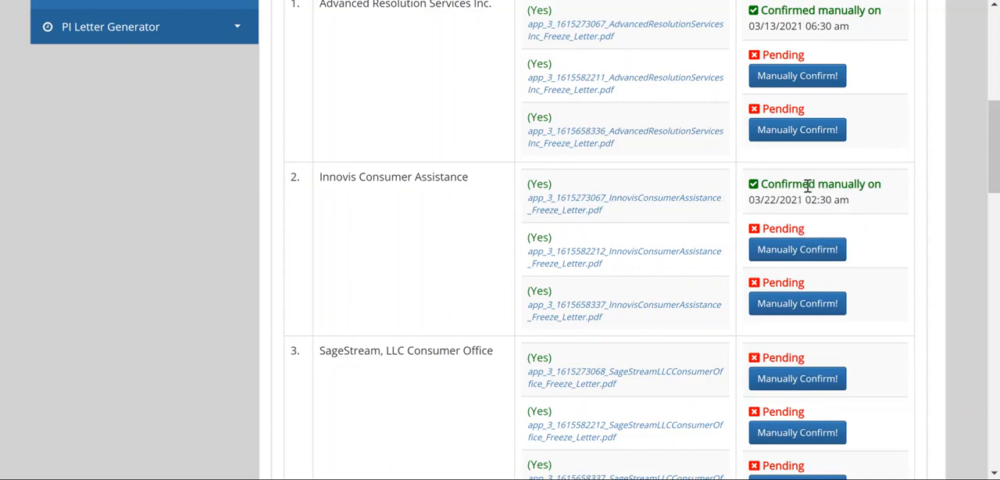
Open the freeze fax status history and review the faxed letters, their sources, statuses and the fax credits
scroll(665, 203, "down", 2)
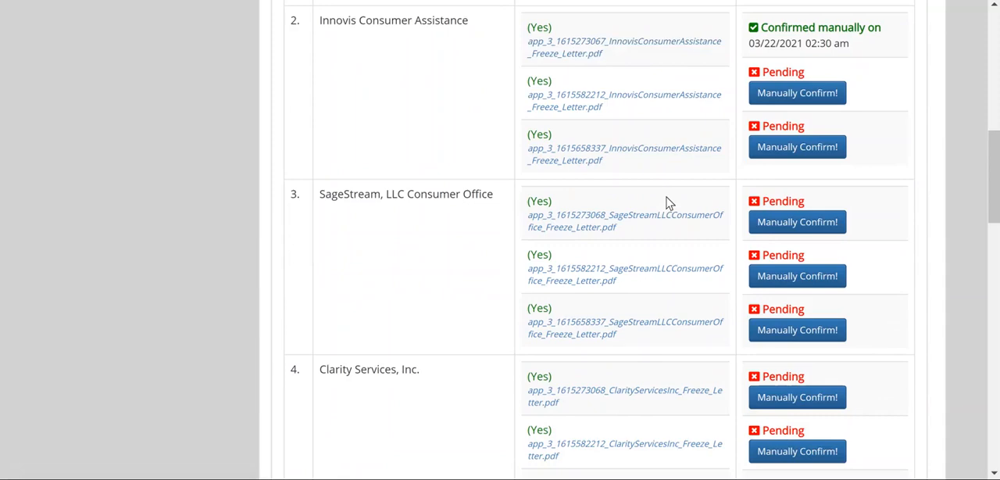
scroll(668, 203, "up", 5)
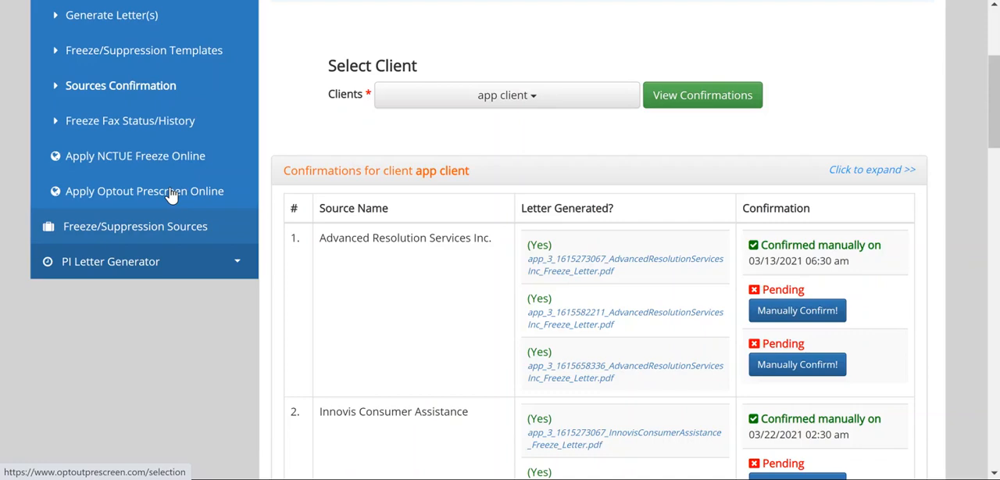
scroll(172, 195, "up", 2)
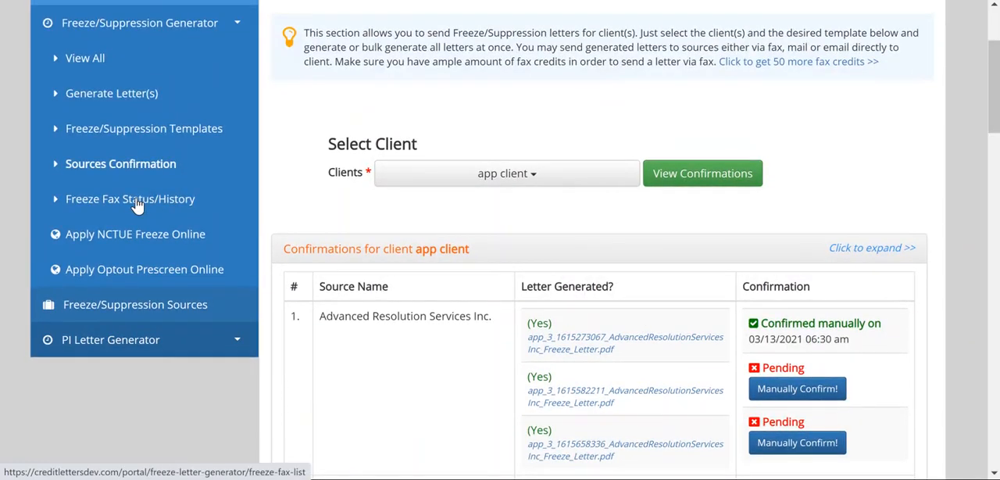
left_click(137, 204)
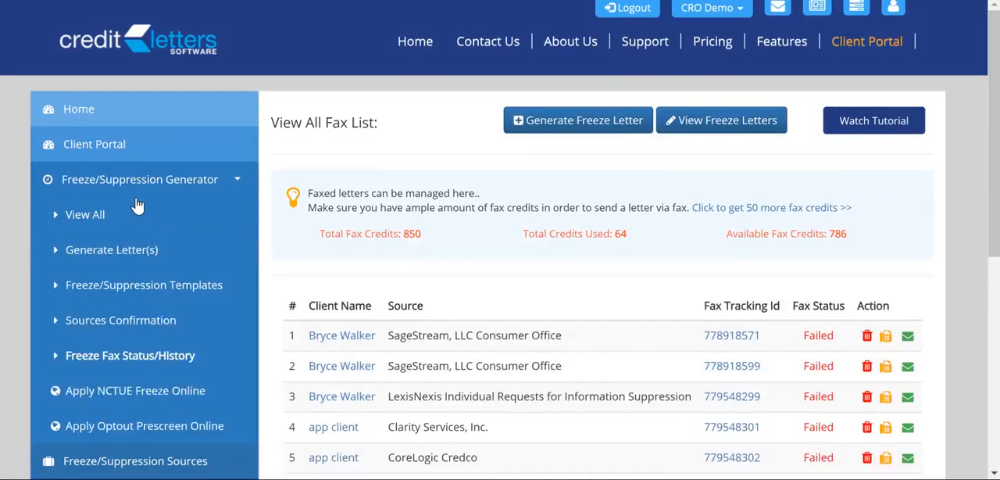
scroll(342, 201, "down", 1)
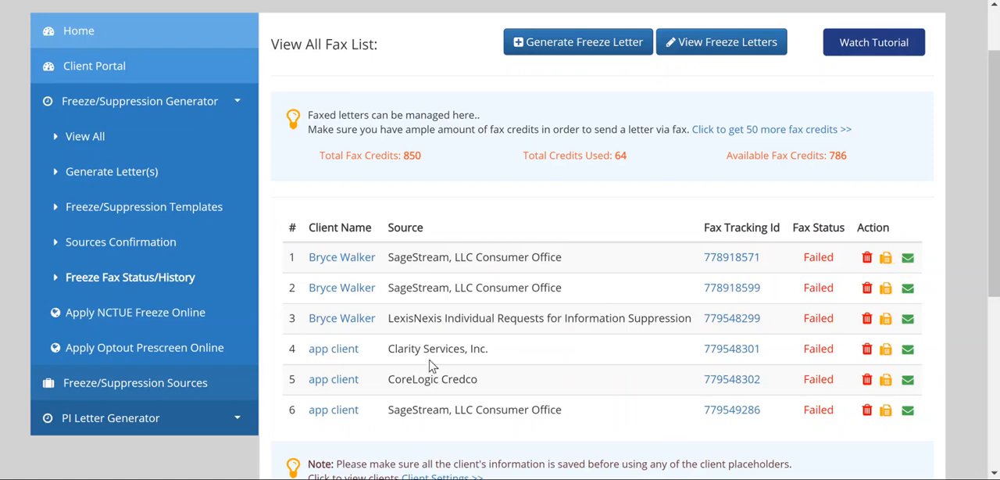
scroll(356, 314, "up", 1)
scroll(355, 314, "up", 1)
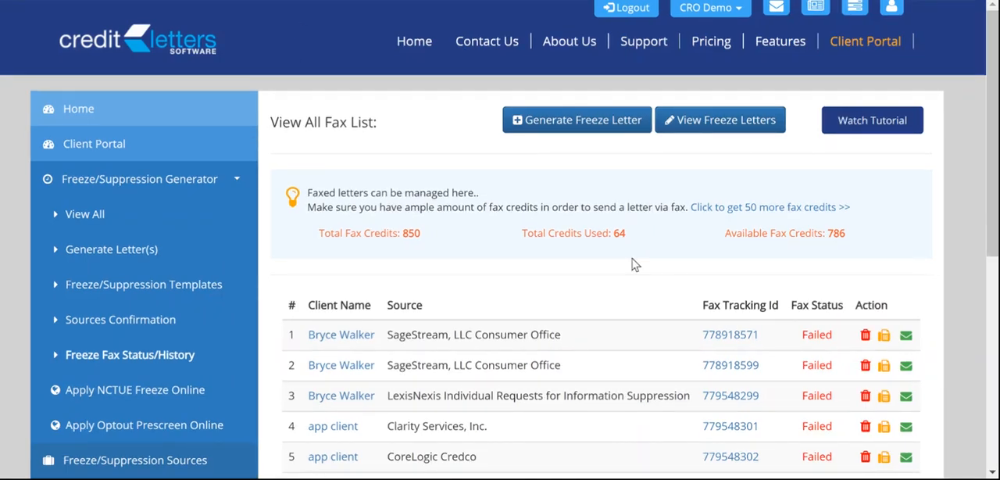
Open the freeze/suppression templates, preview the Sample Freeze Template through its end, and close the preview
left_click(129, 289)
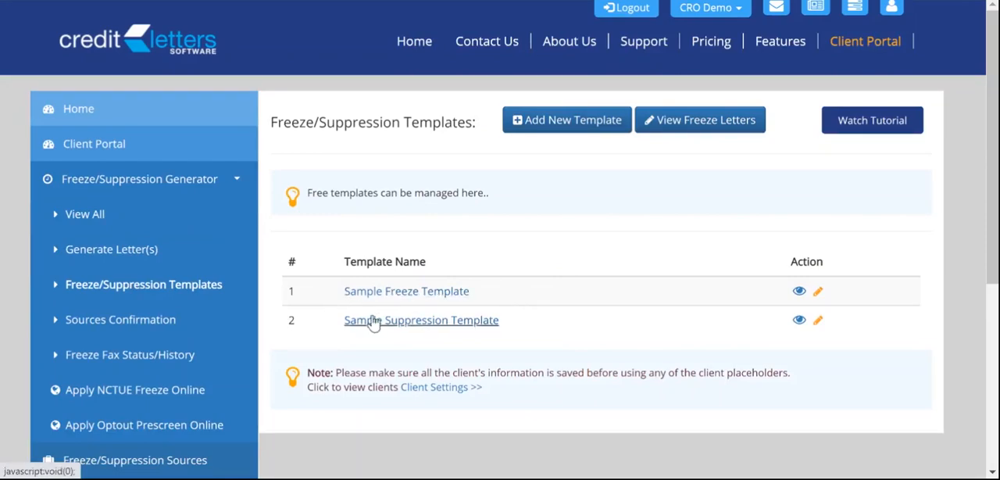
left_click(799, 292)
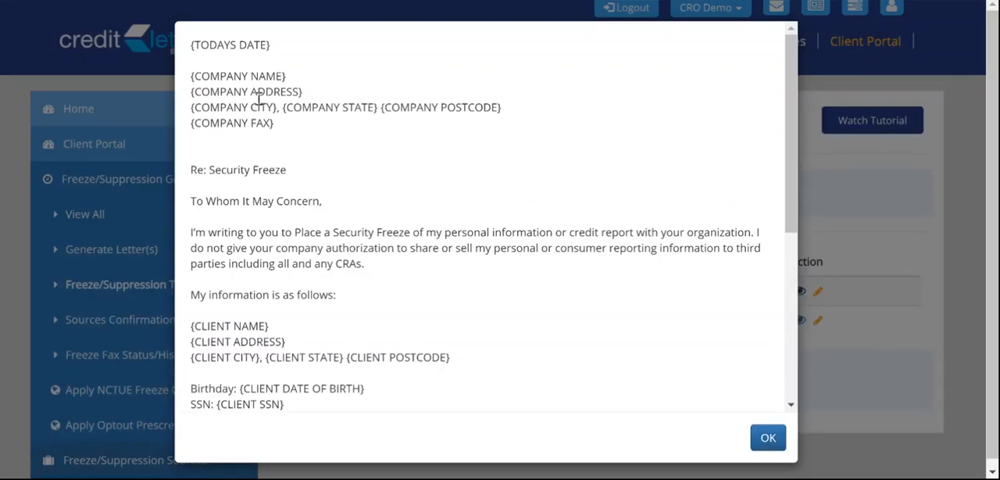
scroll(258, 97, "down", 5)
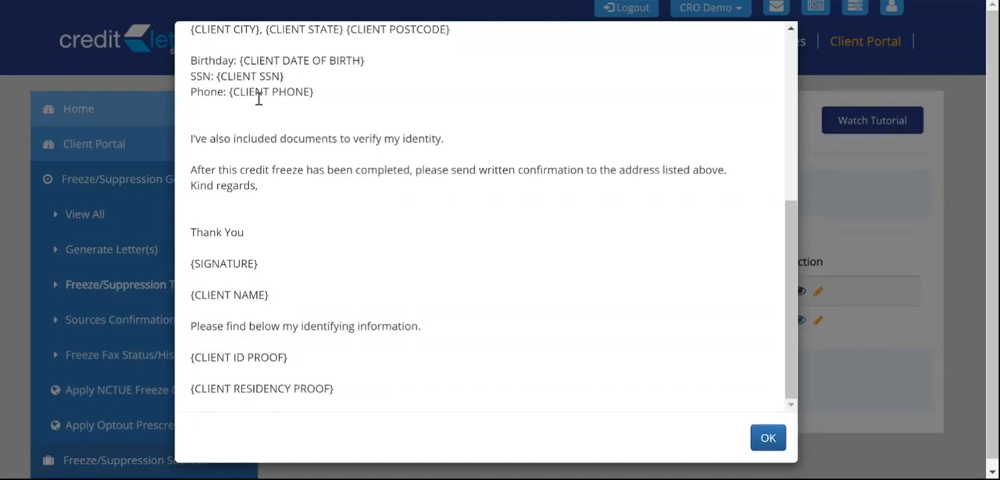
left_click(754, 436)
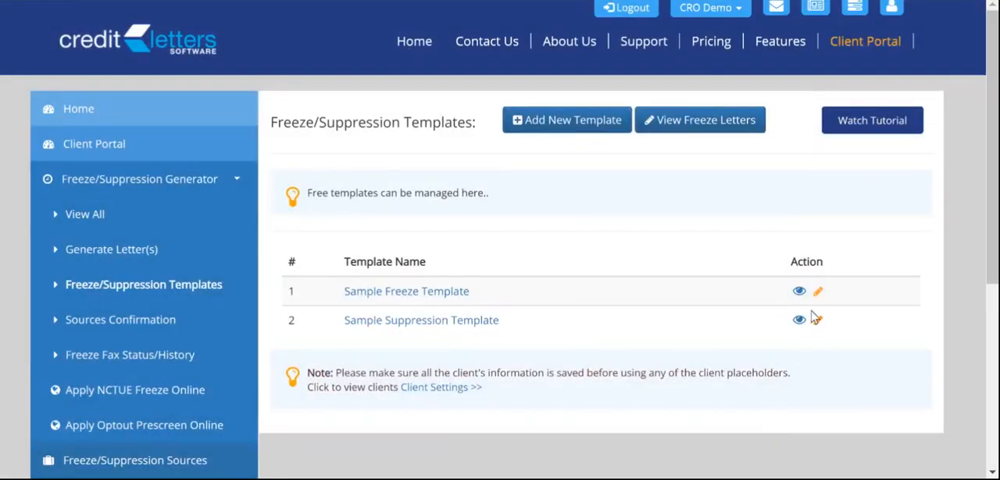
Open the Sample Freeze Template for editing and look through its letter text and placeholders
left_click(818, 293)
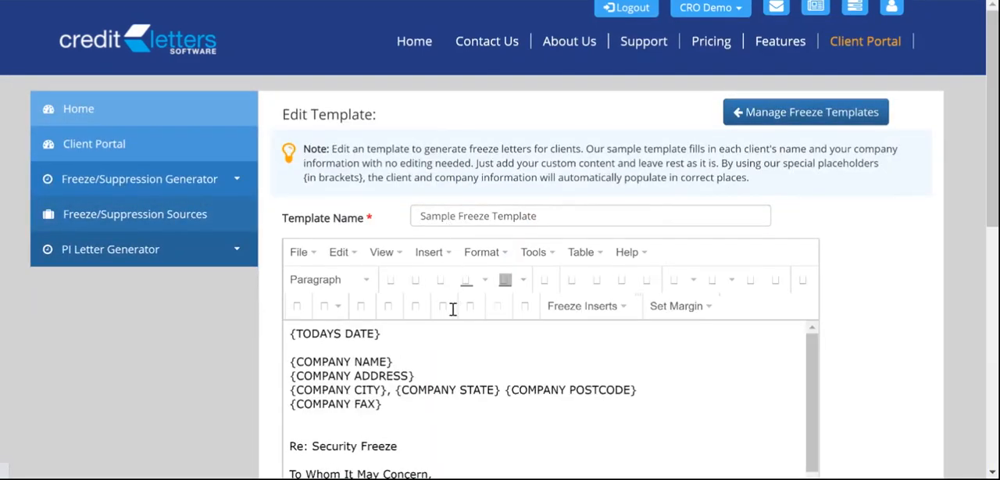
scroll(455, 310, "down", 1)
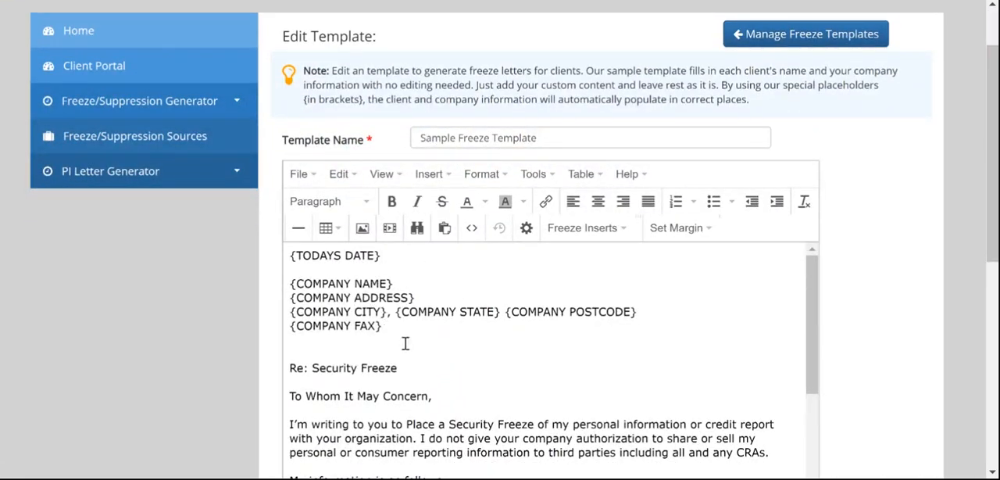
scroll(372, 347, "down", 2)
scroll(372, 347, "down", 2)
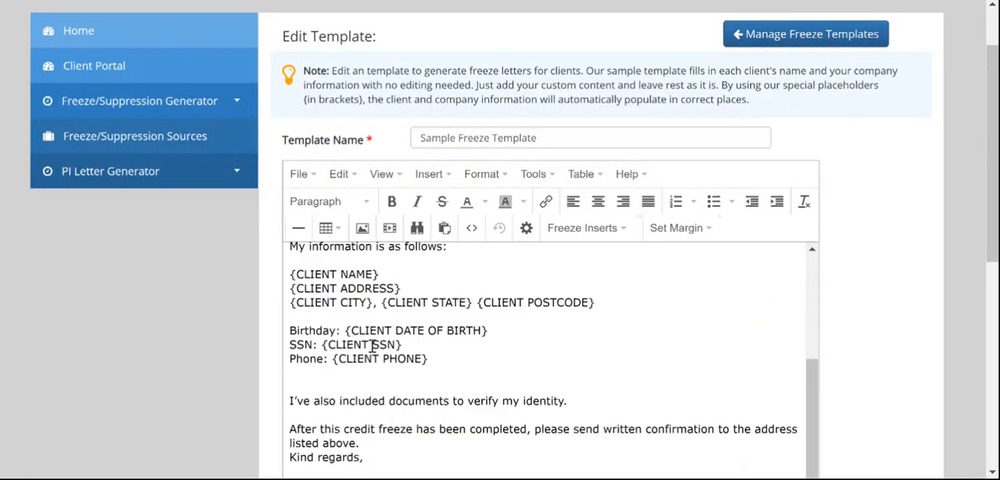
Review the freeze placeholders available for insertion and the letter text of the Sample Freeze Template, then return to the template list
scroll(372, 346, "up", 4)
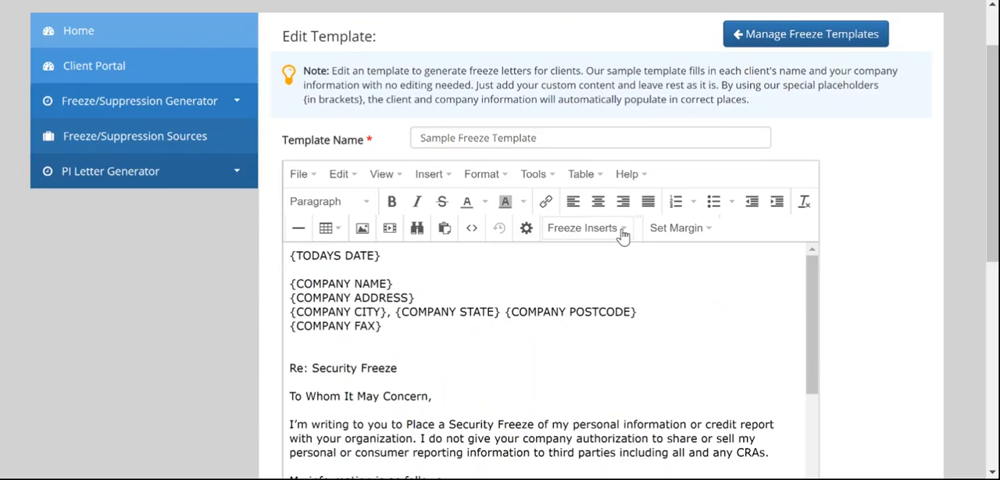
left_click(623, 236)
scroll(623, 236, "down", 2)
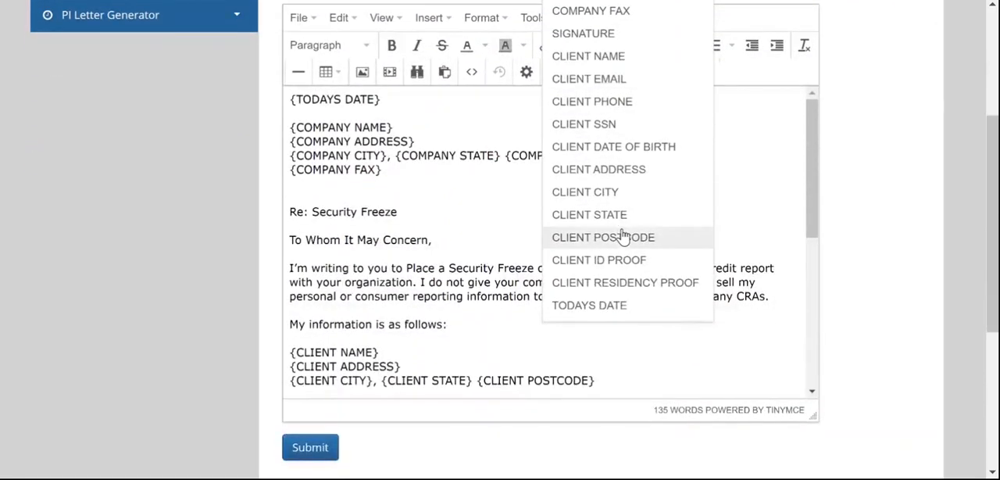
left_click(431, 196)
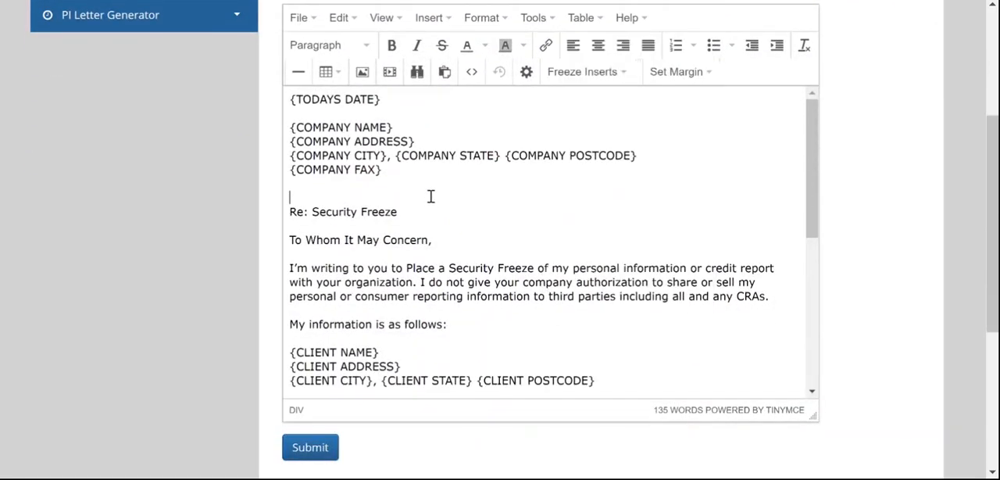
scroll(480, 216, "up", 2)
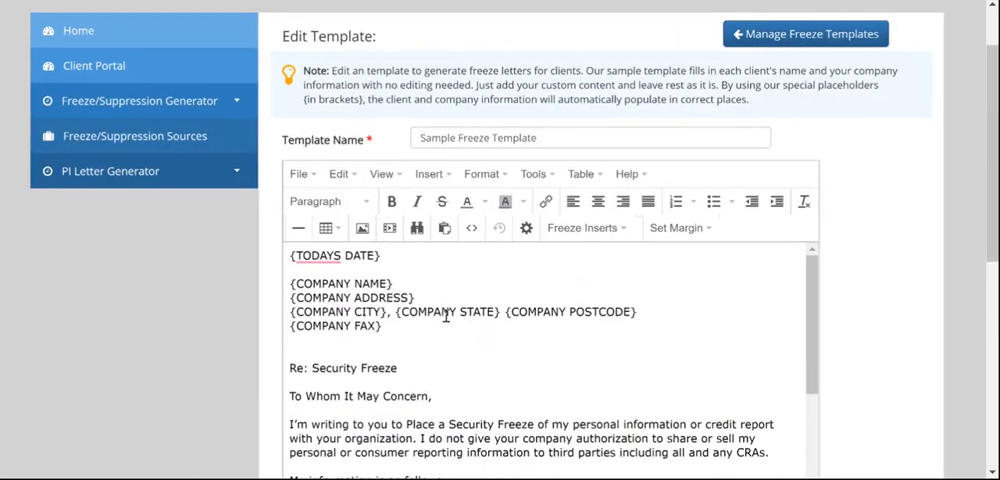
scroll(446, 313, "down", 5)
scroll(447, 312, "up", 1)
scroll(447, 315, "down", 2)
scroll(446, 314, "up", 7)
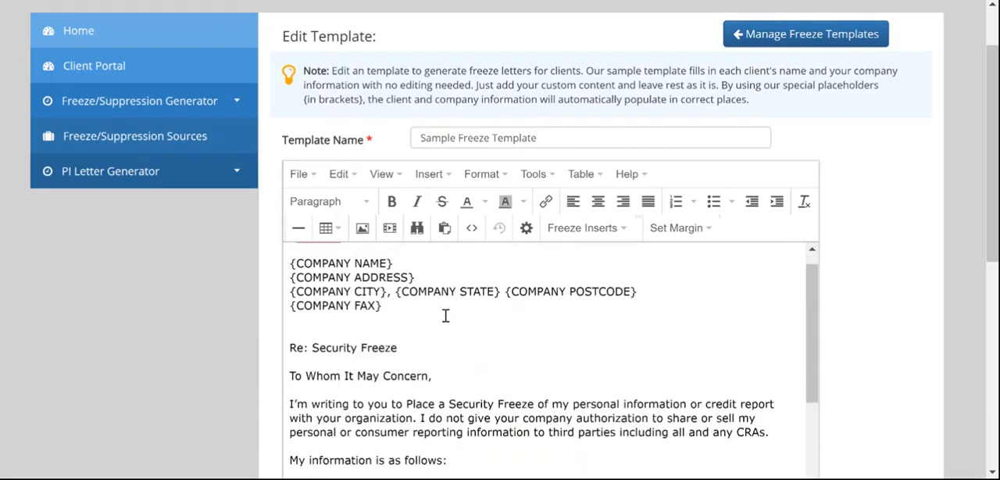
left_click(801, 40)
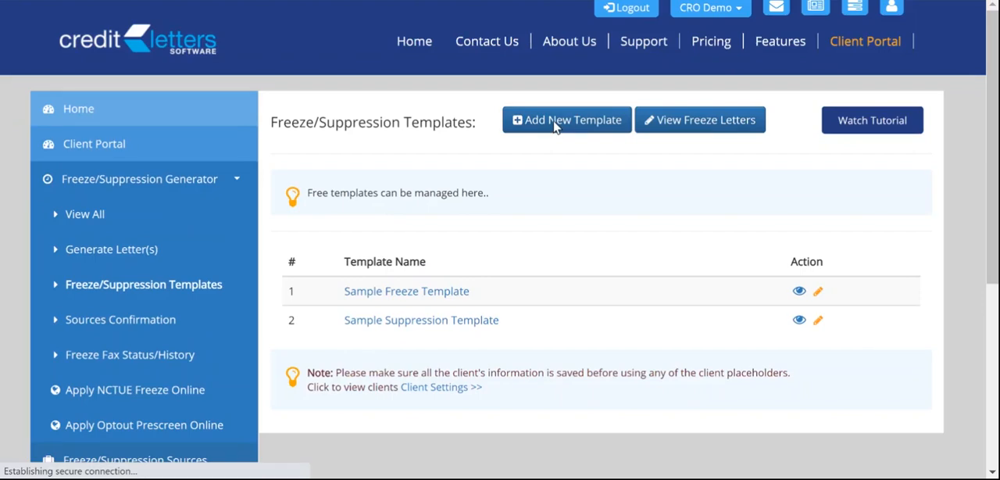
Open the form for adding a new freeze/suppression template and look over its name field, note and empty letter editor
left_click(556, 126)
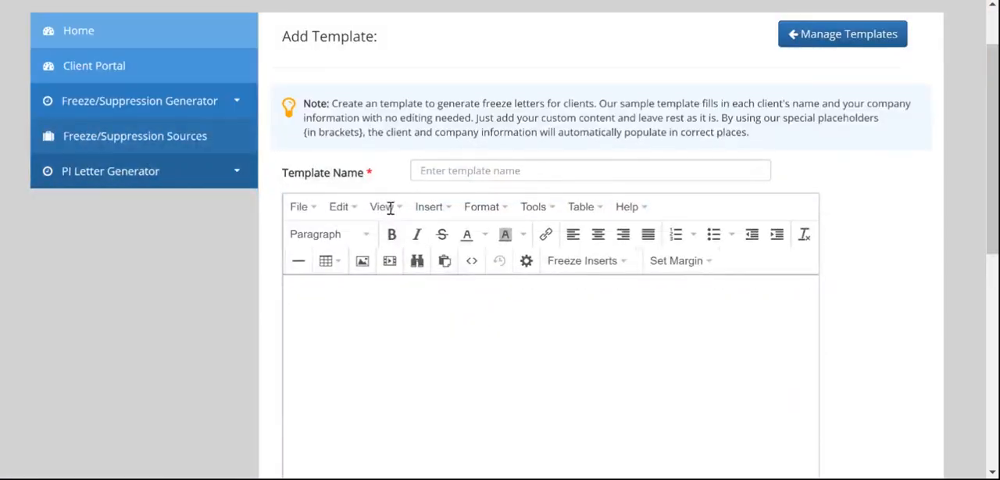
scroll(384, 289, "down", 1)
scroll(328, 219, "down", 1)
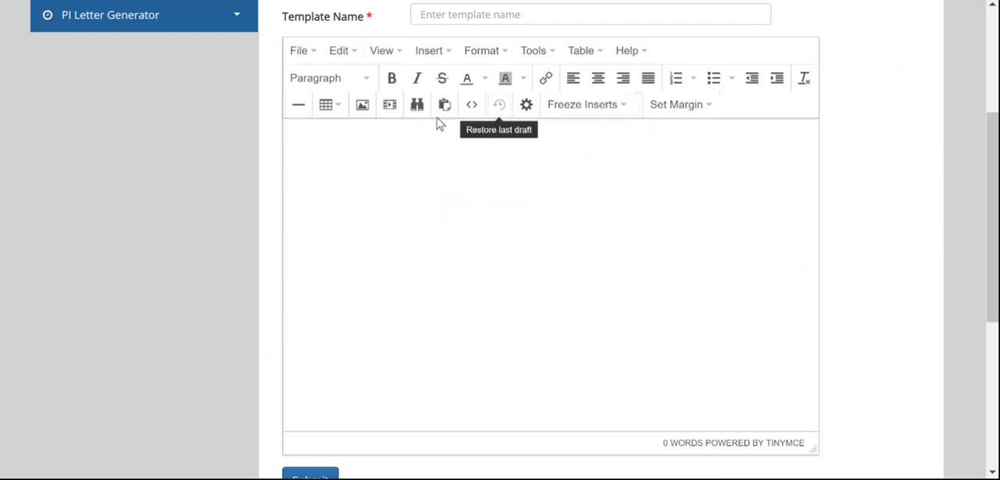
scroll(368, 217, "up", 1)
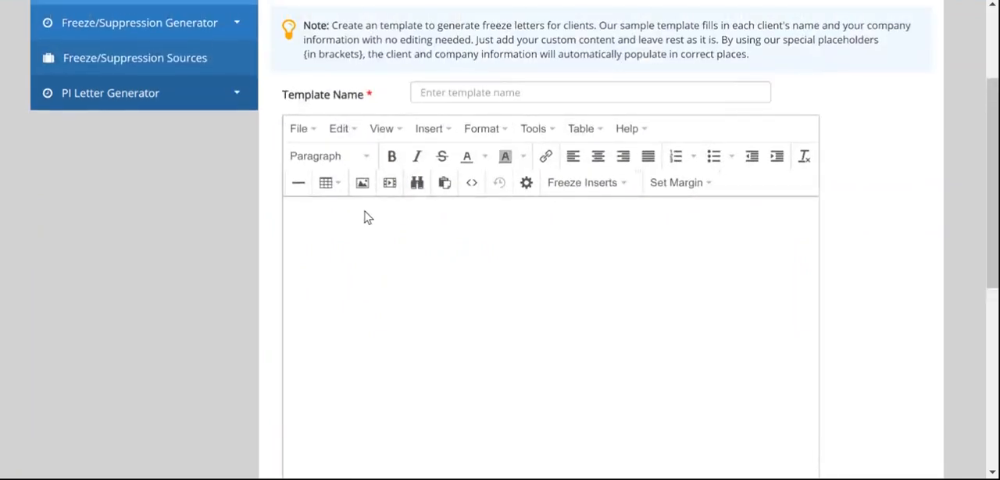
scroll(368, 217, "up", 2)
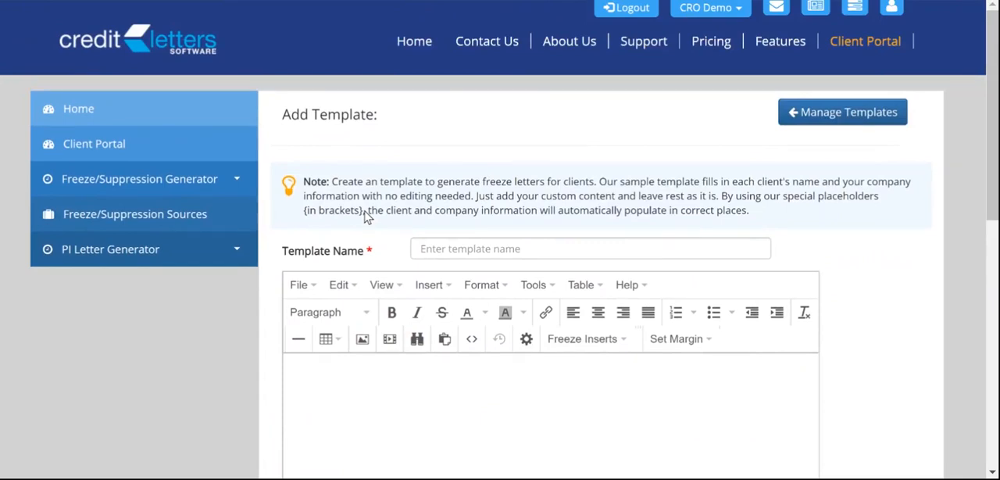